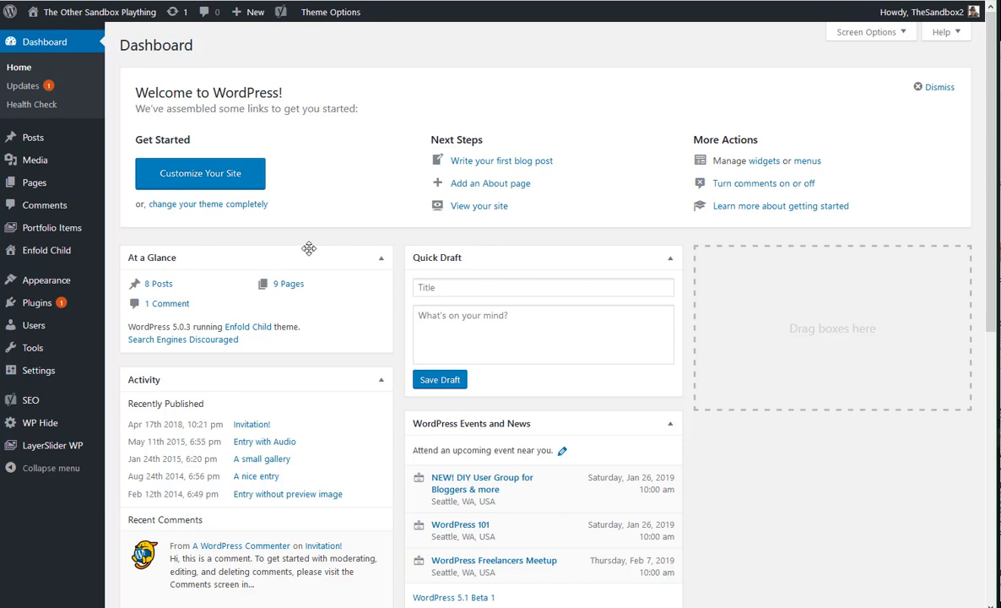
Search the plugins available for installation for "tinymce"
{"action": "mouse_move", "coordinate": [59, 327]}
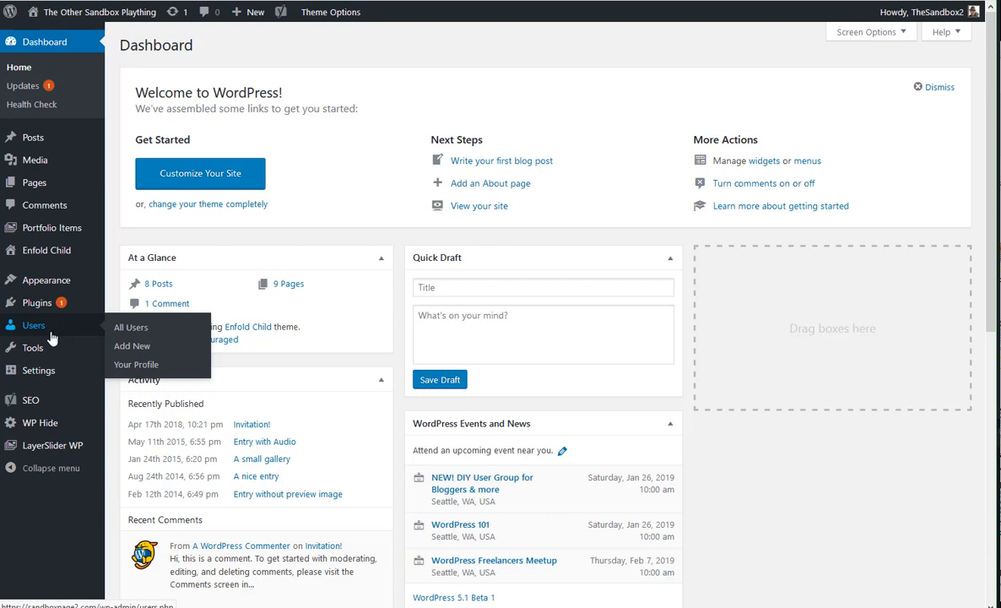
{"action": "mouse_move", "coordinate": [51, 297]}
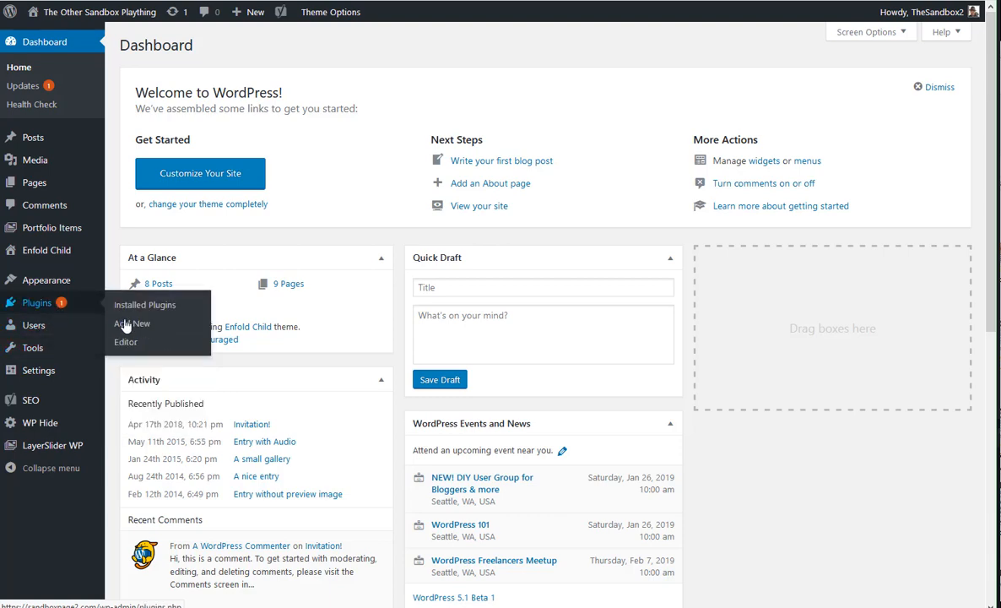
{"action": "left_click", "coordinate": [133, 324]}
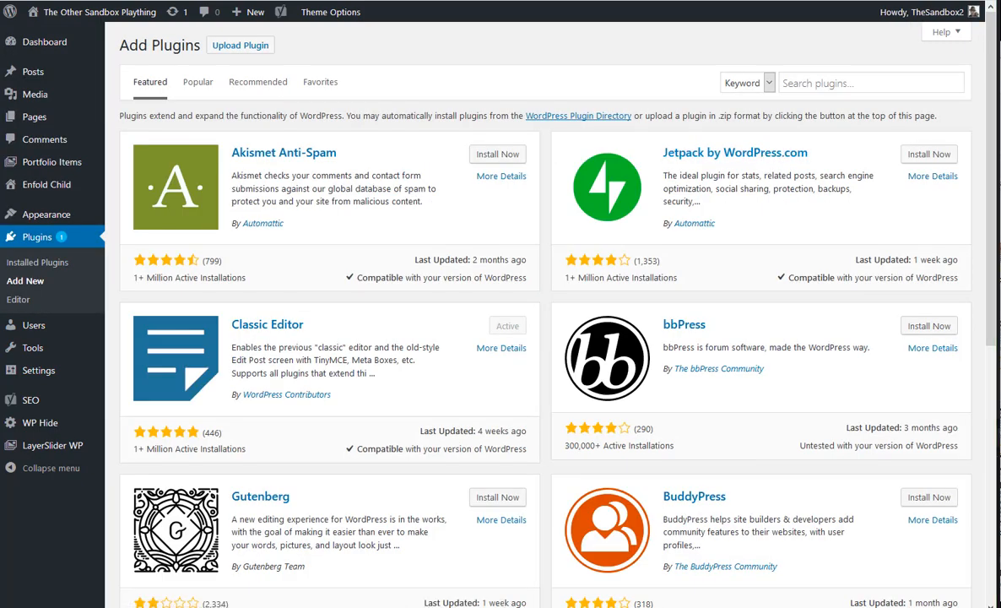
{"action": "left_click", "coordinate": [871, 83]}
{"action": "type", "text": "tinymcs"}
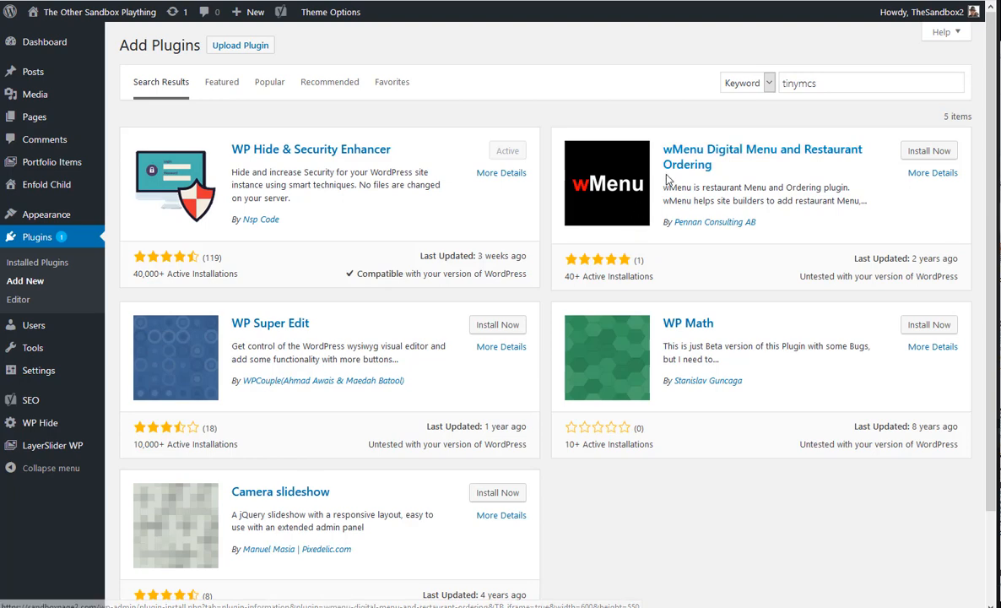
{"action": "left_click", "coordinate": [824, 83]}
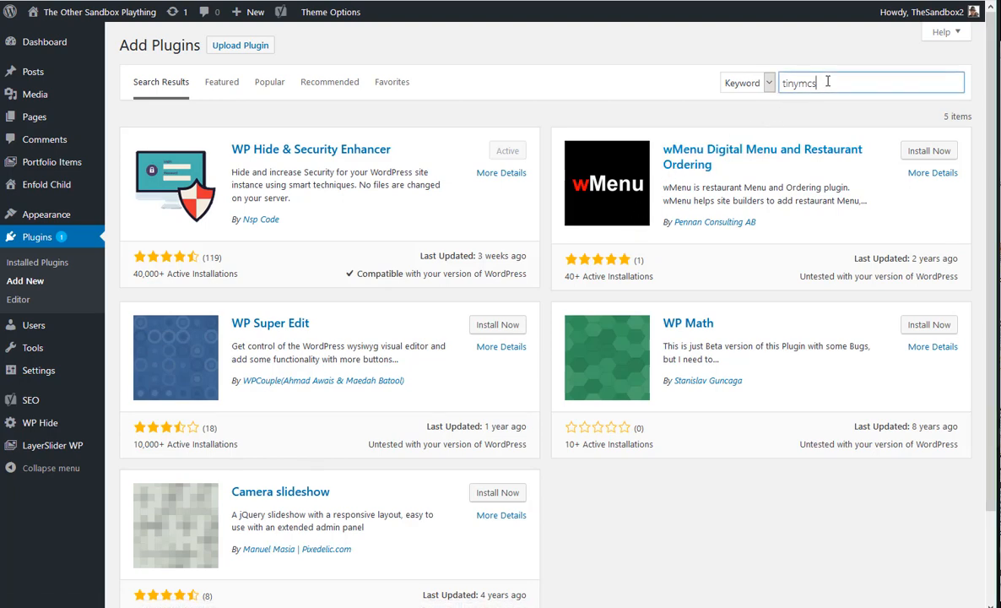
{"action": "type", "text": "e"}
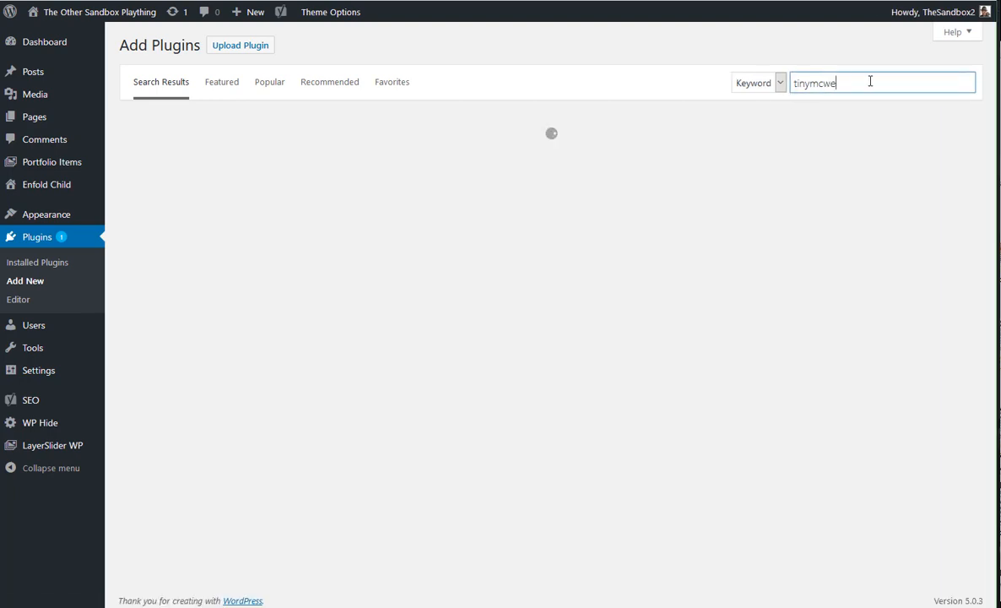
{"action": "key", "text": "BackSpace"}
{"action": "key", "text": "BackSpace"}
{"action": "type", "text": "e"}
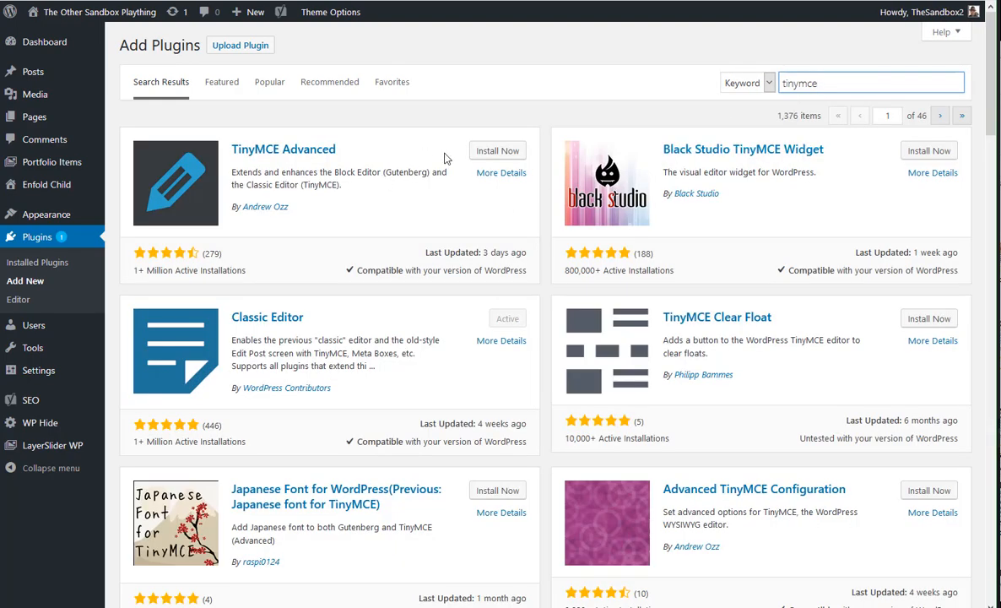
Install and activate the TinyMCE Advanced plugin and open its settings
{"action": "left_click", "coordinate": [490, 154]}
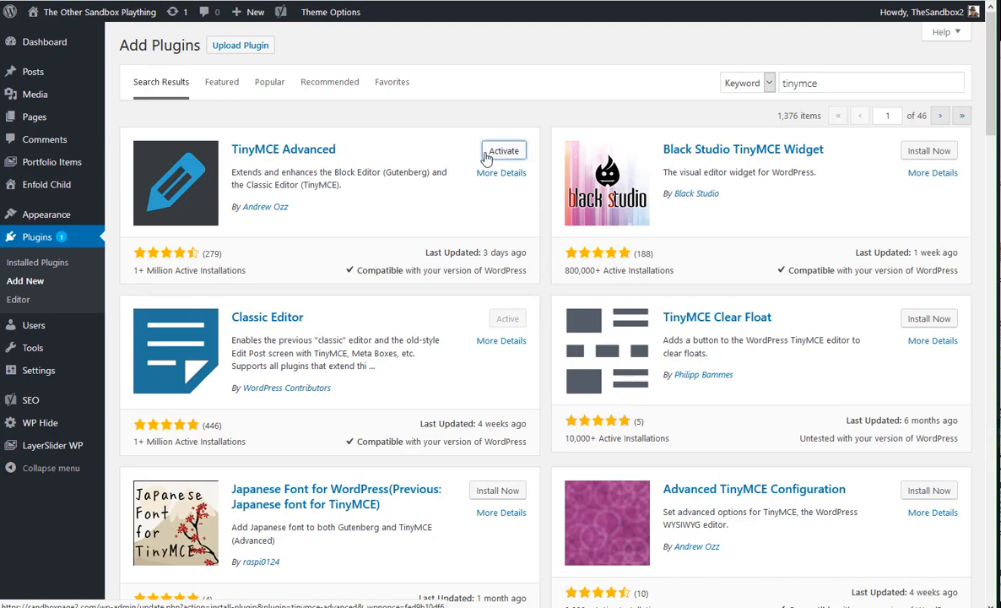
{"action": "left_click", "coordinate": [502, 152]}
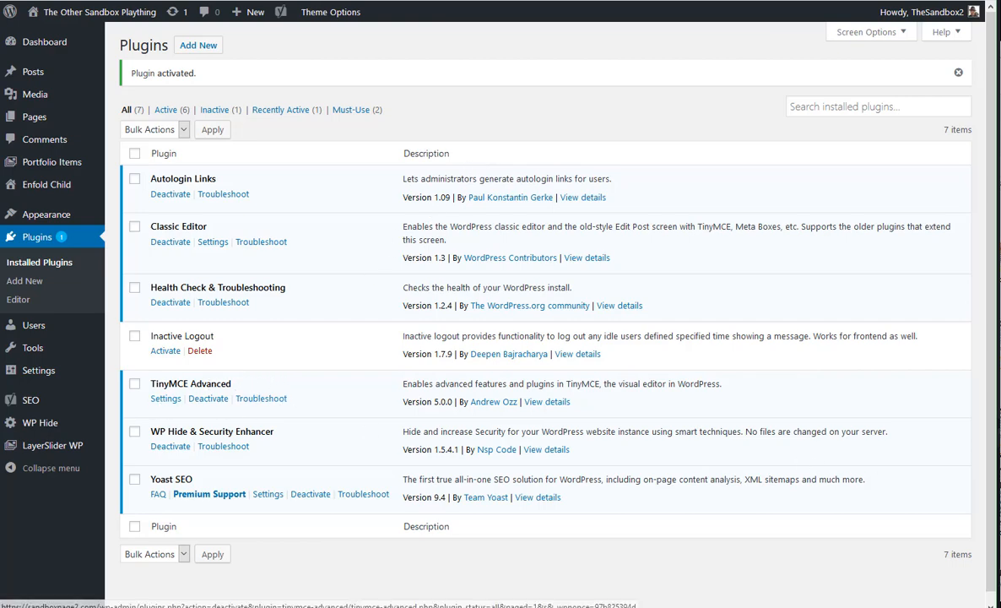
{"action": "left_click", "coordinate": [165, 399]}
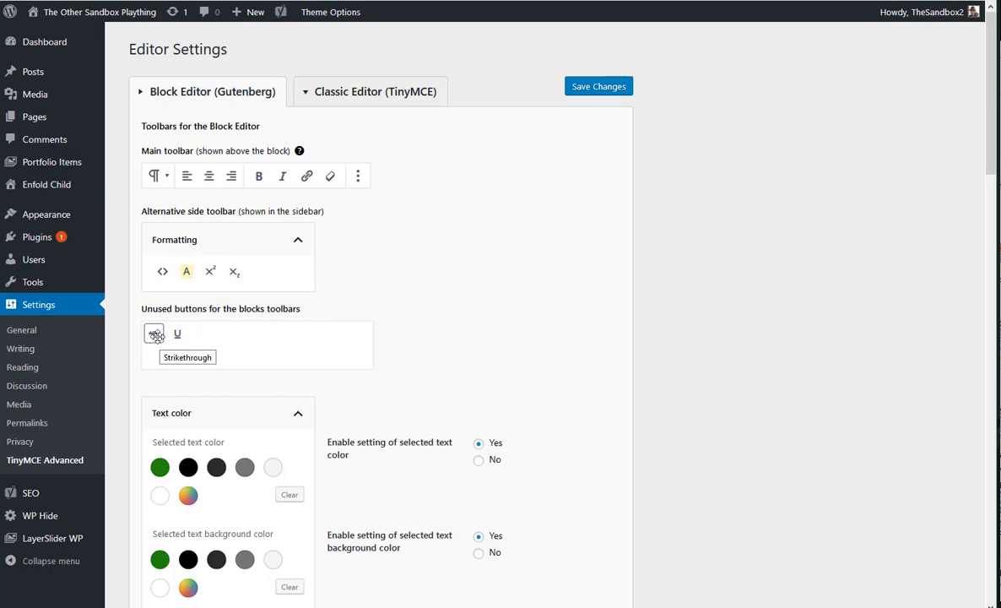
Add the unused Strikethrough and Underline buttons to the Block Editor's main toolbar, between the link and clear formatting buttons
{"action": "mouse_move", "coordinate": [157, 334]}
{"action": "left_mouse_down"}
{"action": "mouse_move", "coordinate": [197, 301]}
{"action": "mouse_move", "coordinate": [259, 276]}
{"action": "mouse_move", "coordinate": [297, 204]}
{"action": "mouse_move", "coordinate": [347, 178]}
{"action": "left_mouse_up"}
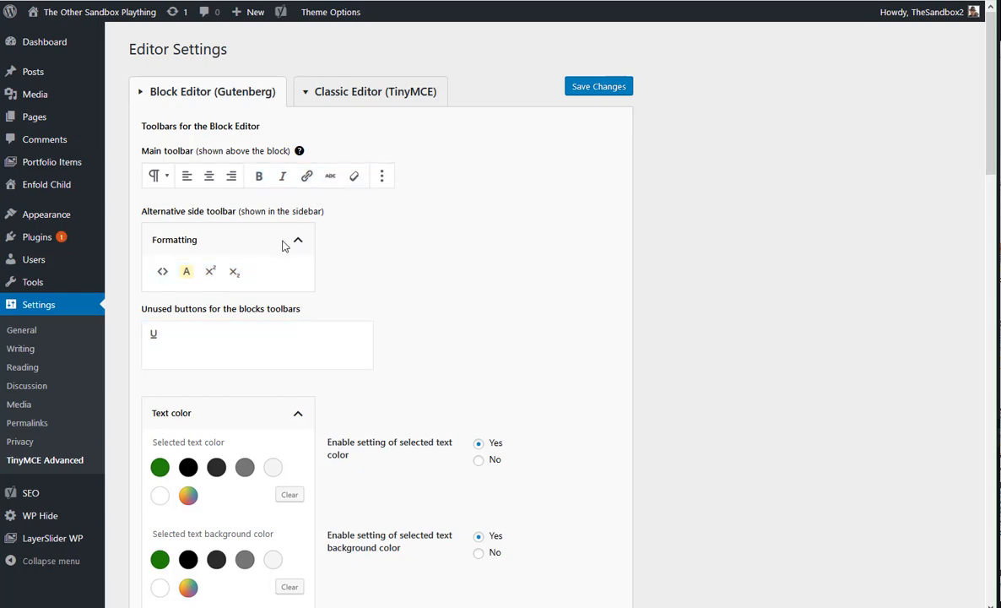
{"action": "left_click_drag", "start_coordinate": [155, 332], "coordinate": [337, 175]}
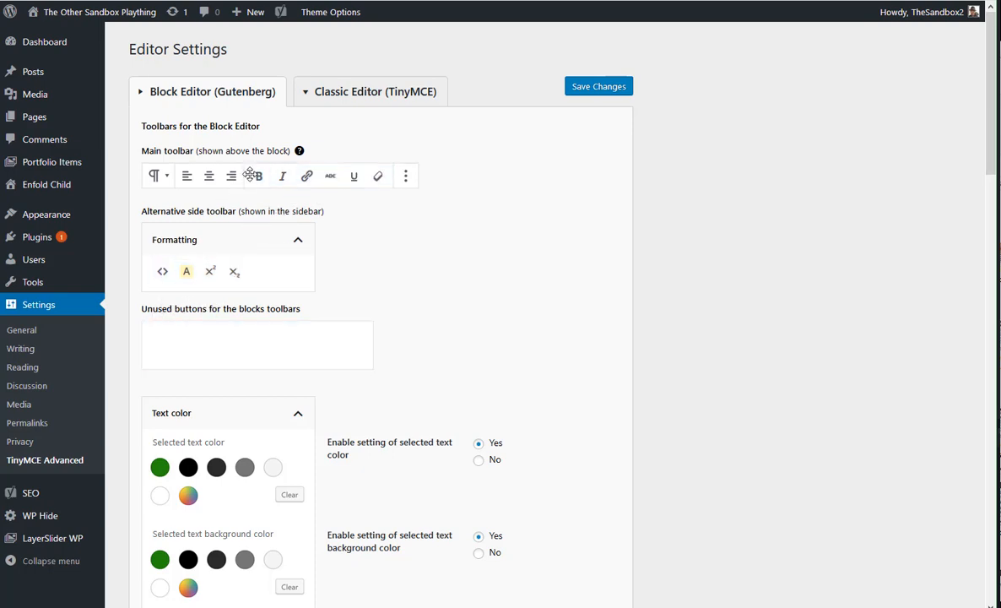
{"action": "left_click_drag", "start_coordinate": [258, 175], "coordinate": [379, 179]}
{"action": "mouse_move", "coordinate": [260, 175]}
{"action": "left_mouse_down"}
{"action": "mouse_move", "coordinate": [151, 173]}
{"action": "mouse_move", "coordinate": [269, 179]}
{"action": "mouse_move", "coordinate": [259, 176]}
{"action": "left_mouse_up"}
Add the Anchor button to the toolbar for the Classic Paragraph and Classic blocks, between the table and help buttons
{"action": "scroll", "coordinate": [292, 343], "scroll_direction": "down", "scroll_amount": 5}
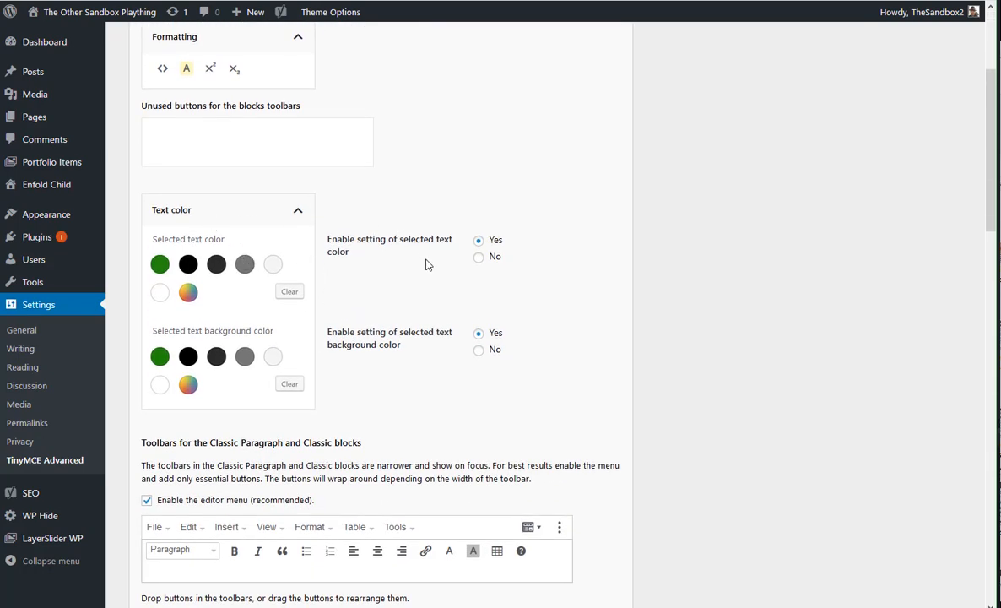
{"action": "scroll", "coordinate": [454, 354], "scroll_direction": "down", "scroll_amount": 5}
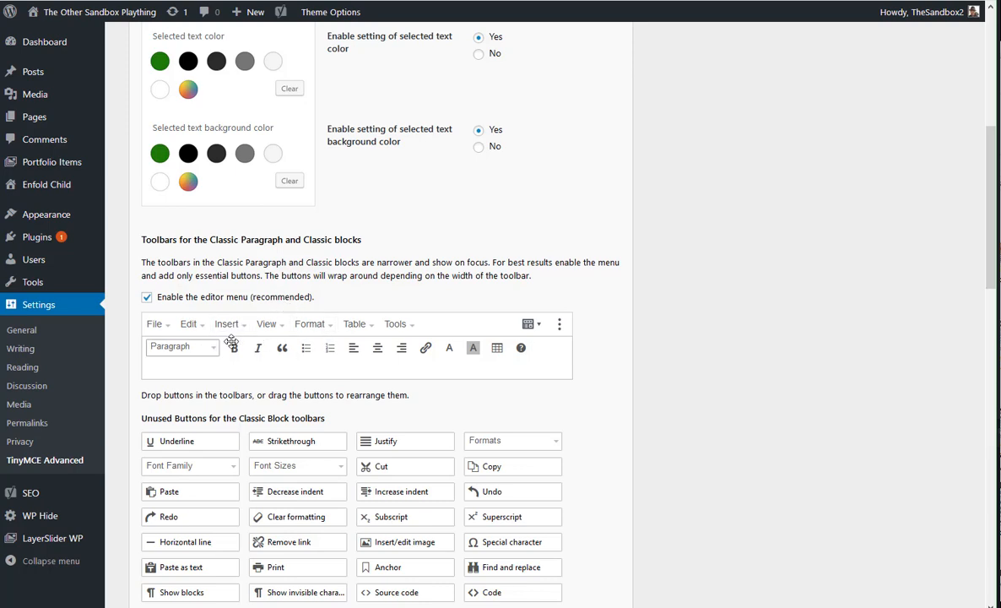
{"action": "scroll", "coordinate": [275, 346], "scroll_direction": "down", "scroll_amount": 3}
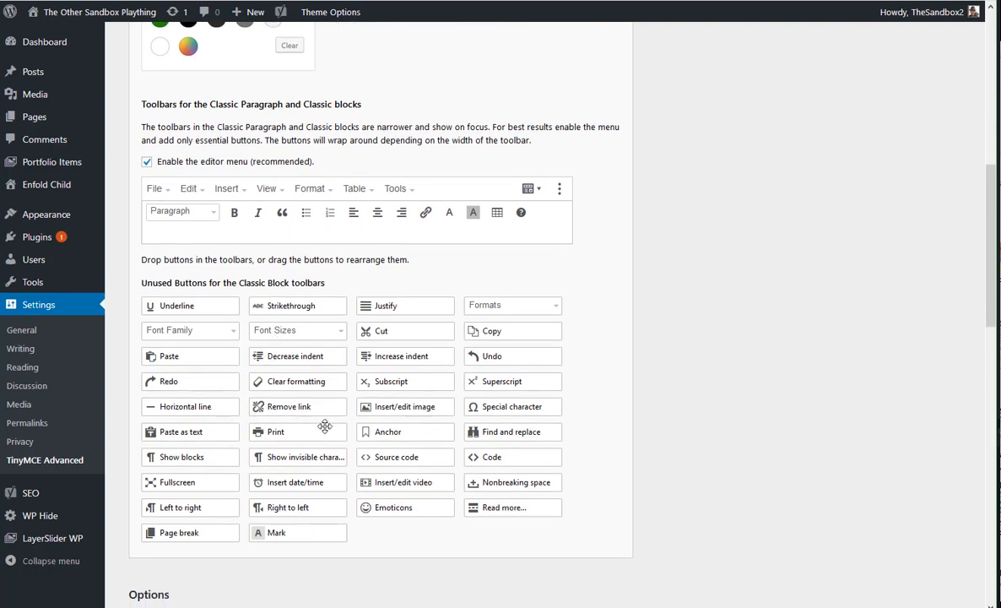
{"action": "left_click_drag", "start_coordinate": [381, 429], "coordinate": [162, 222]}
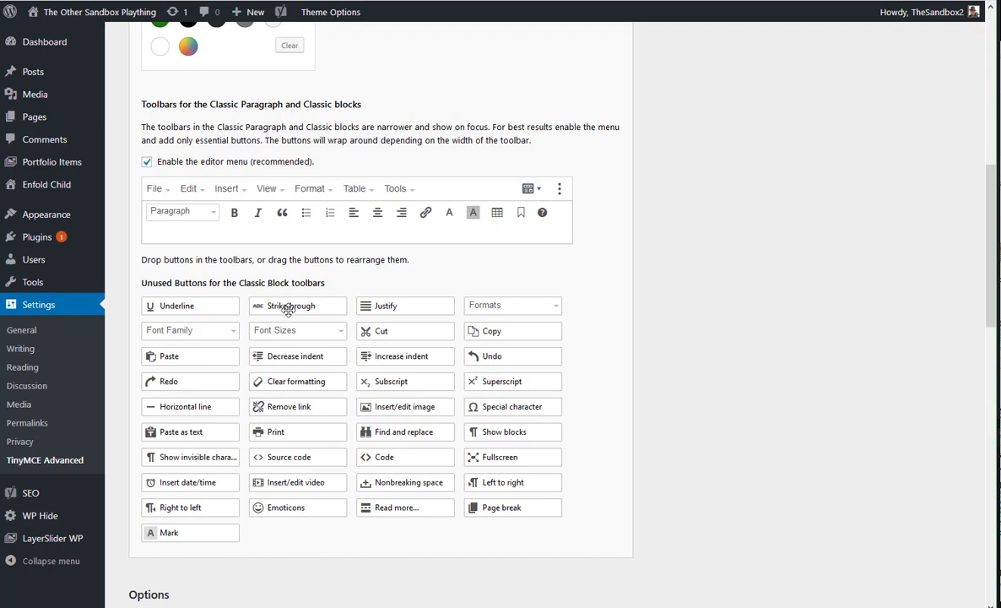
In the Classic Editor (TinyMCE) toolbars, add Anchor before the help button and Strikethrough after the increase indent button in the second row
{"action": "scroll", "coordinate": [287, 350], "scroll_direction": "up", "scroll_amount": 3}
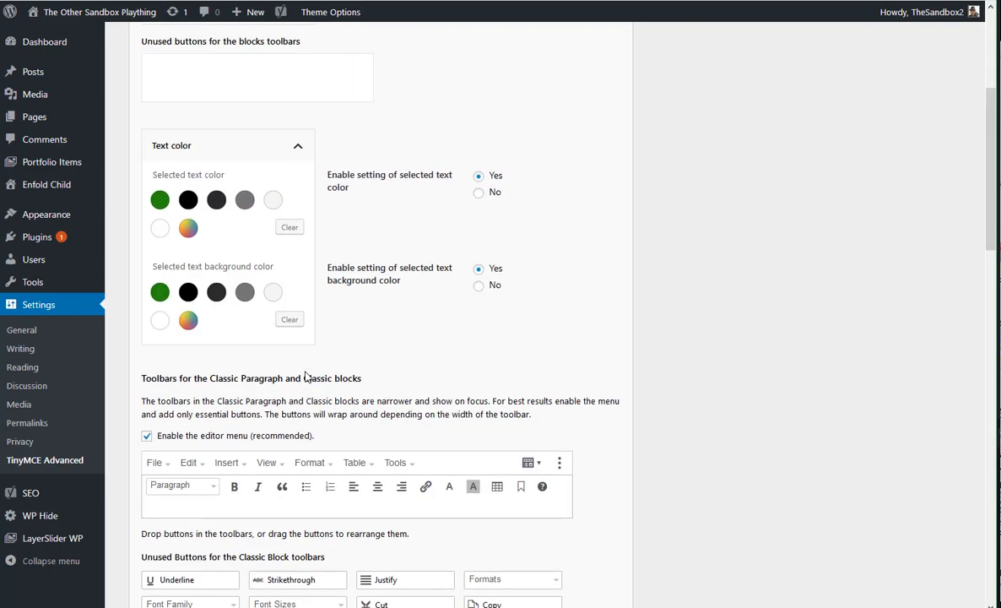
{"action": "scroll", "coordinate": [305, 377], "scroll_direction": "up", "scroll_amount": 3}
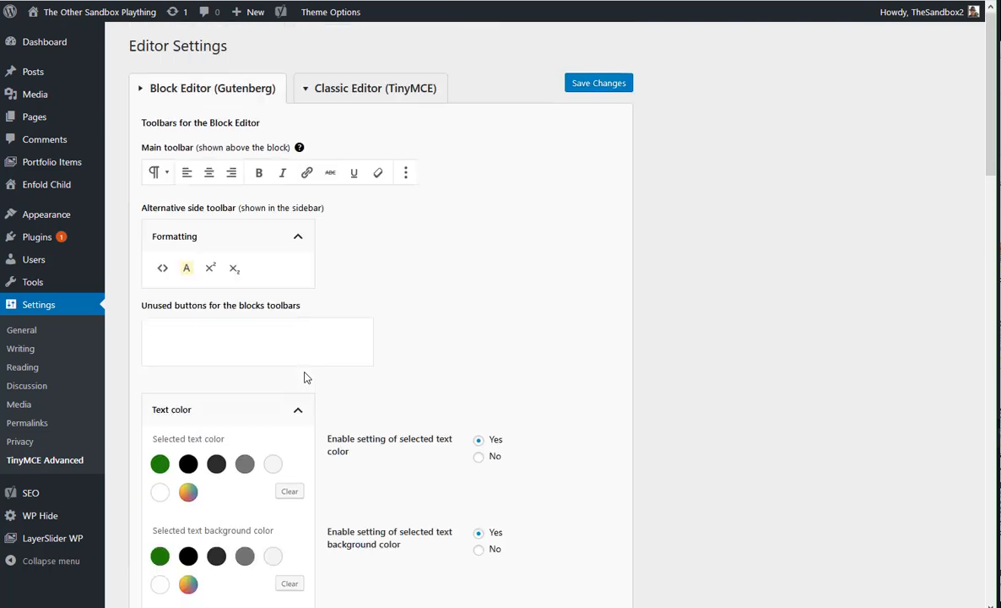
{"action": "left_click", "coordinate": [364, 94]}
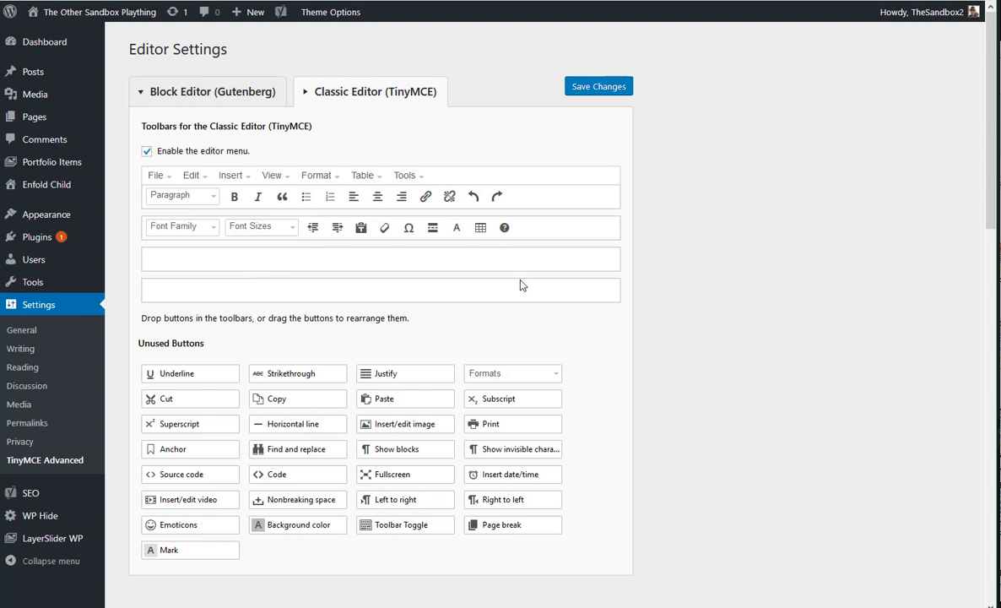
{"action": "scroll", "coordinate": [380, 337], "scroll_direction": "down", "scroll_amount": 3}
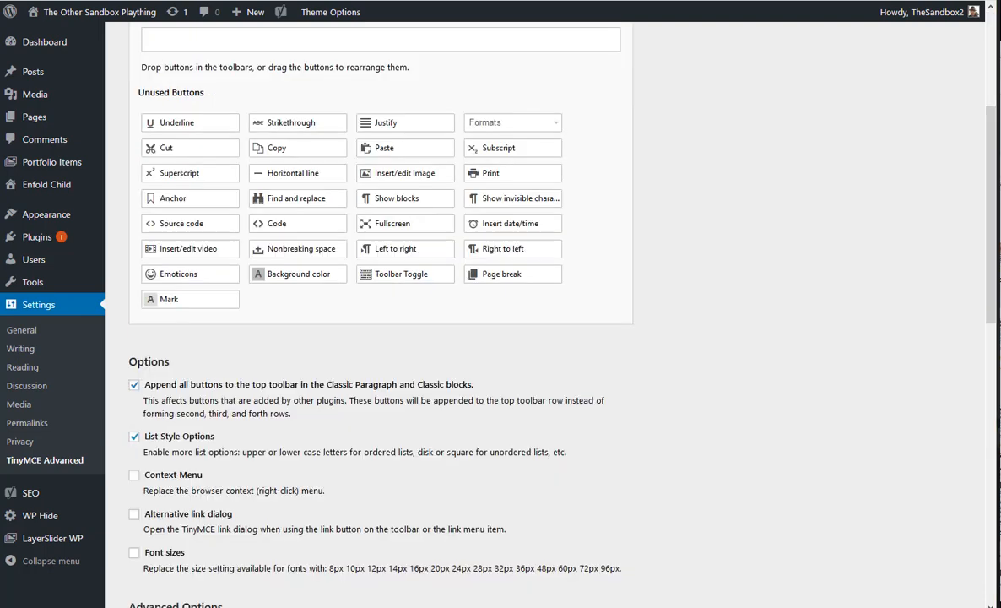
{"action": "scroll", "coordinate": [522, 406], "scroll_direction": "up", "scroll_amount": 3}
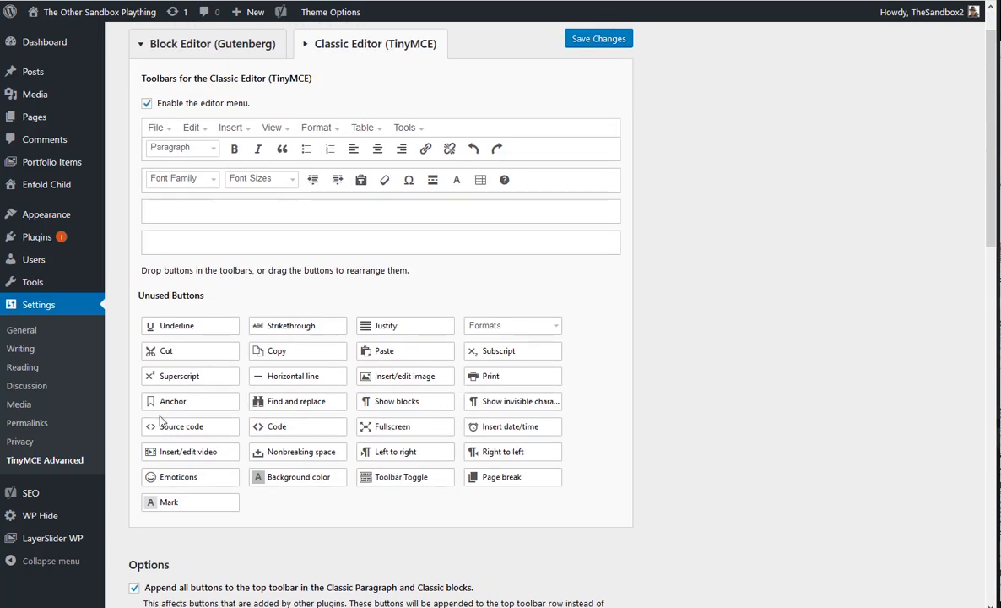
{"action": "left_click_drag", "start_coordinate": [152, 402], "coordinate": [503, 179]}
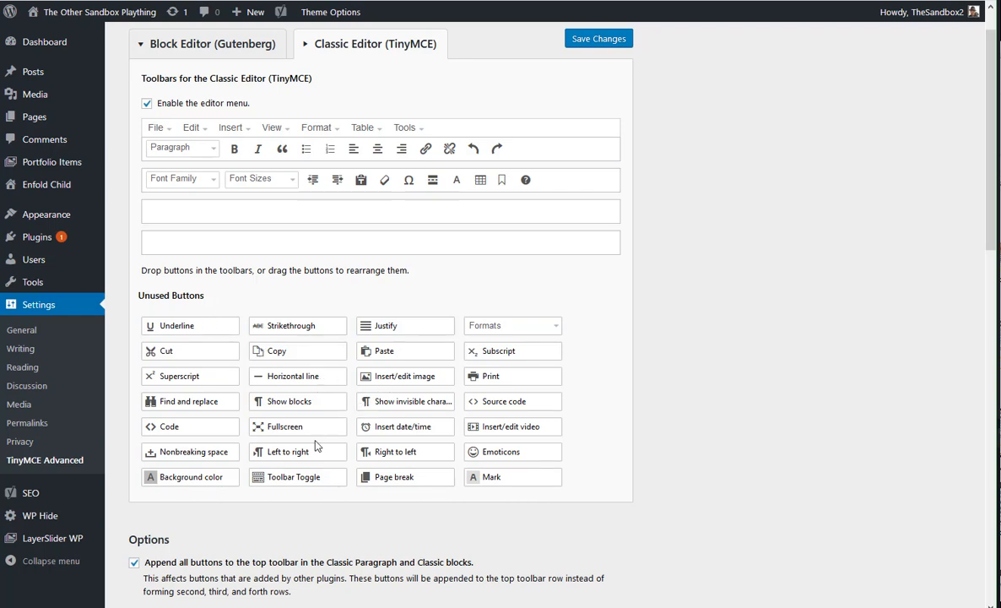
{"action": "left_click_drag", "start_coordinate": [272, 331], "coordinate": [350, 196]}
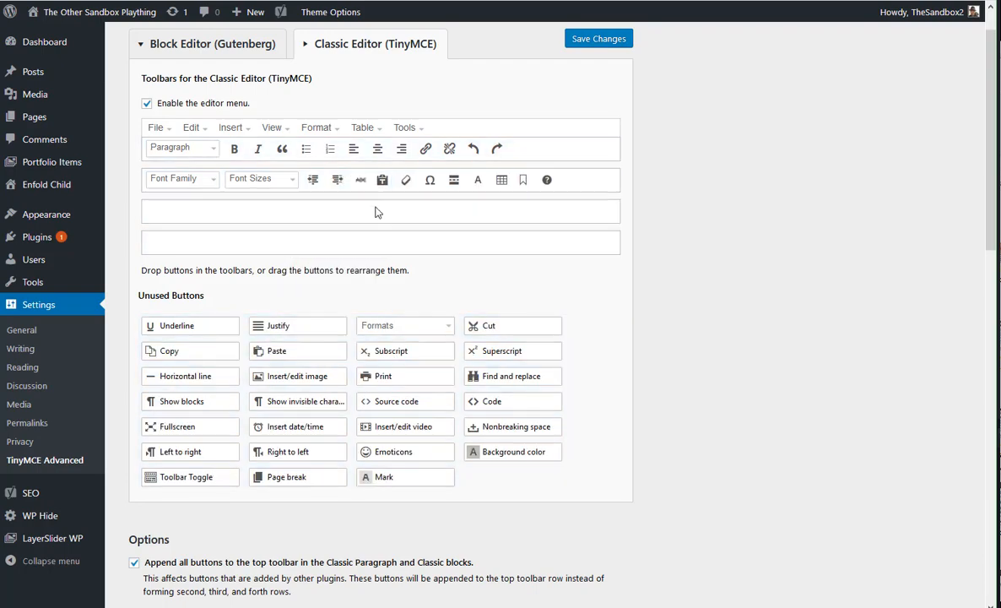
Enable the Alternative link dialog option and save the editor settings
{"action": "scroll", "coordinate": [295, 478], "scroll_direction": "down", "scroll_amount": 3}
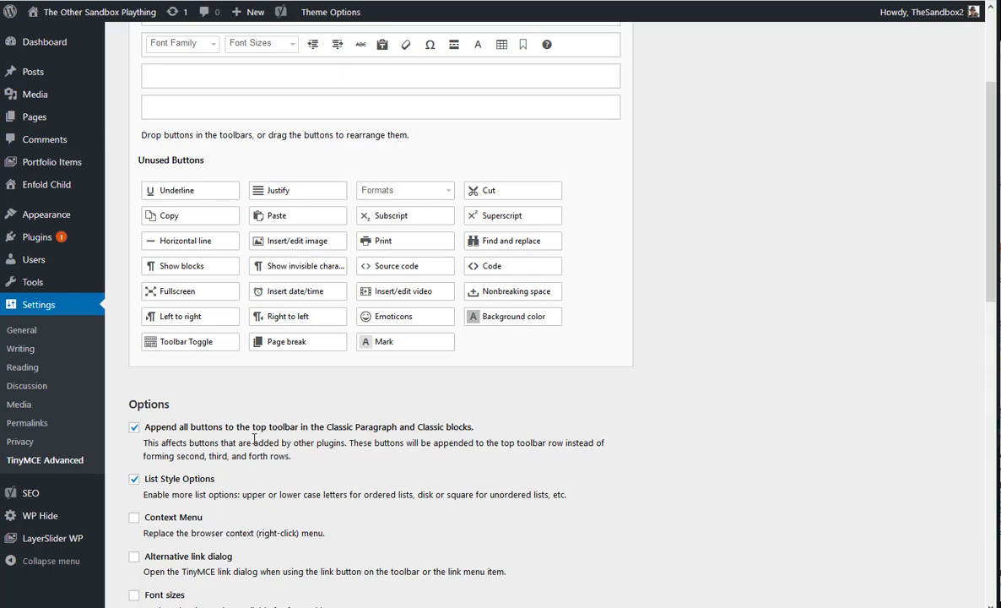
{"action": "scroll", "coordinate": [174, 471], "scroll_direction": "down", "scroll_amount": 2}
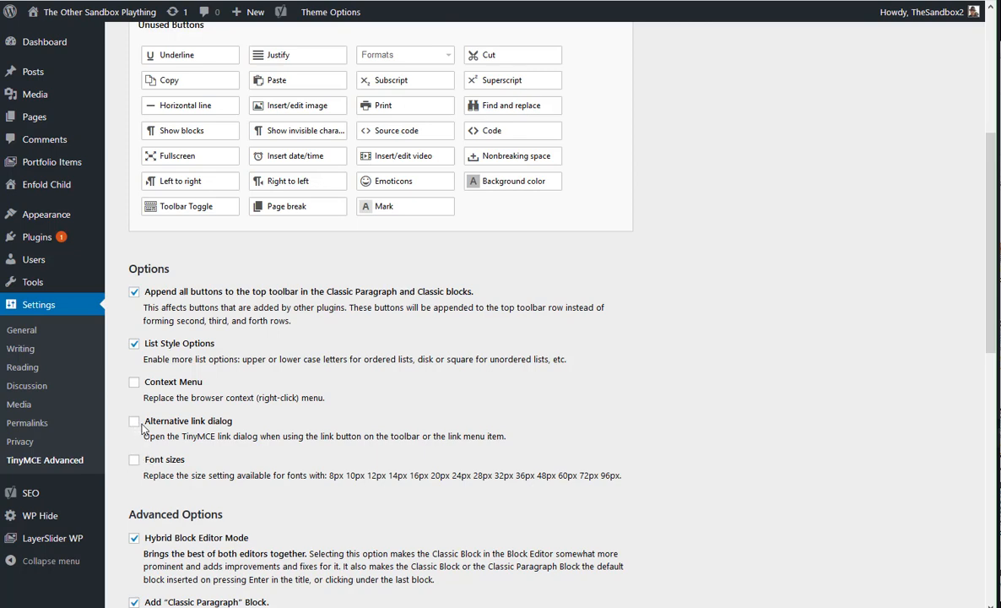
{"action": "scroll", "coordinate": [175, 430], "scroll_direction": "down", "scroll_amount": 5}
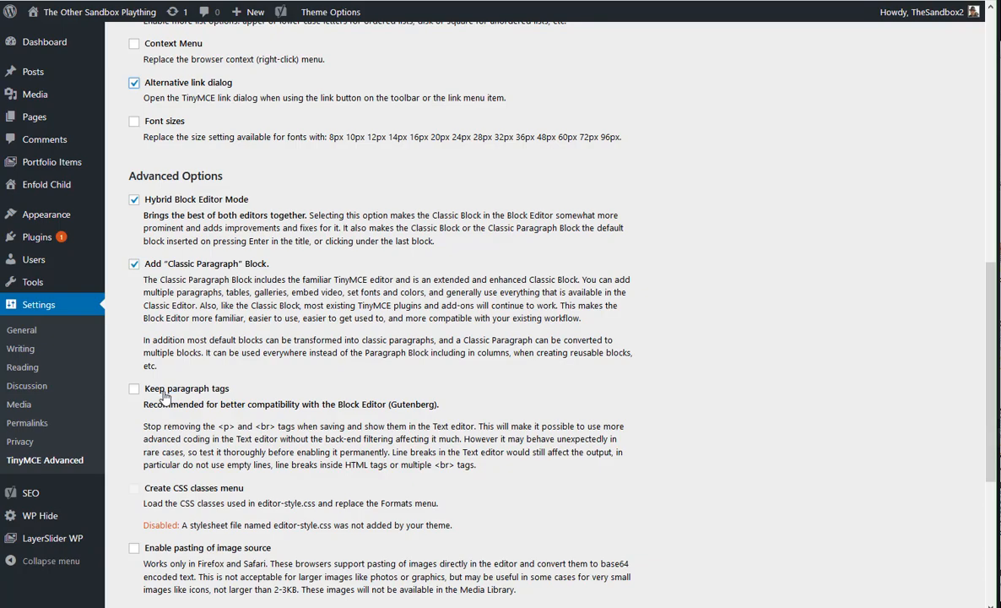
{"action": "scroll", "coordinate": [177, 400], "scroll_direction": "down", "scroll_amount": 2}
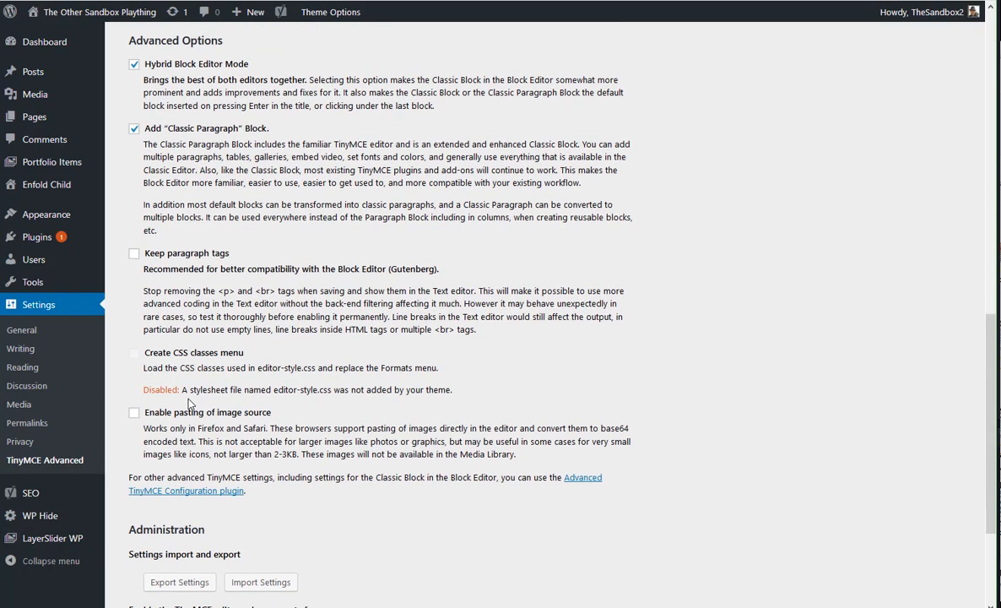
{"action": "scroll", "coordinate": [191, 400], "scroll_direction": "down", "scroll_amount": 3}
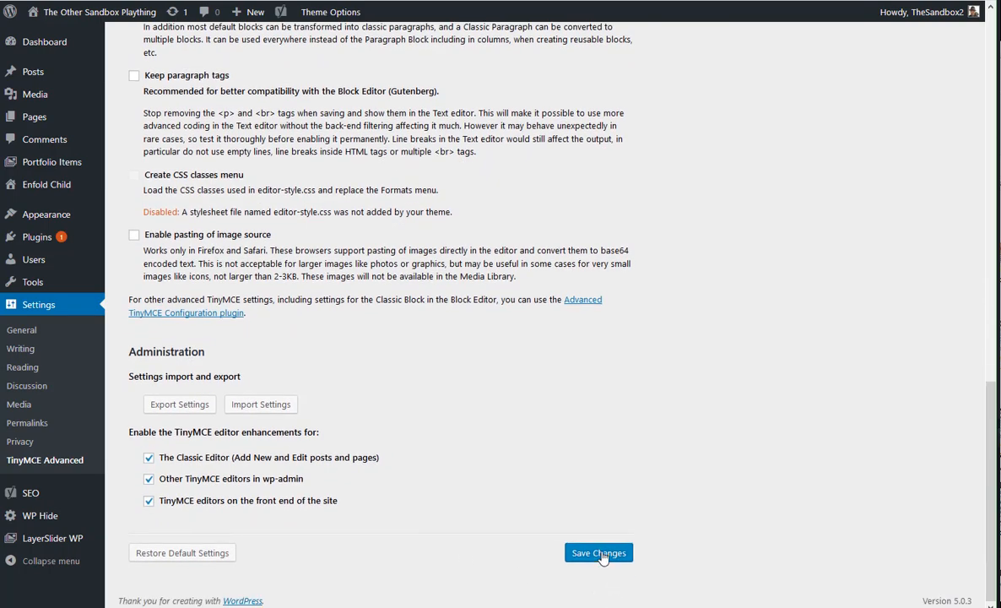
{"action": "left_click", "coordinate": [598, 549]}
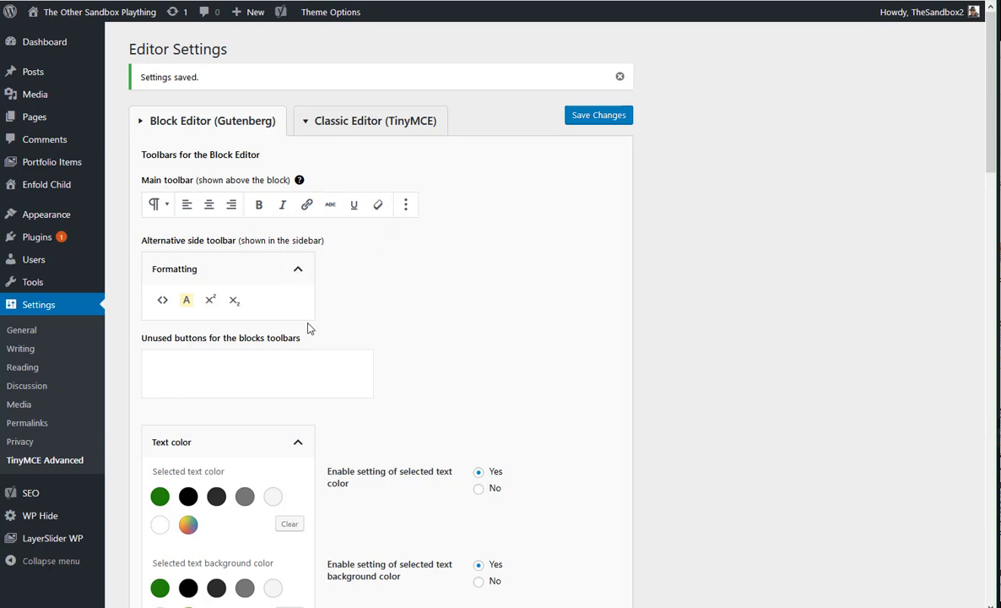
Review the saved Block Editor toolbar and text color settings
{"action": "scroll", "coordinate": [295, 332], "scroll_direction": "down", "scroll_amount": 1}
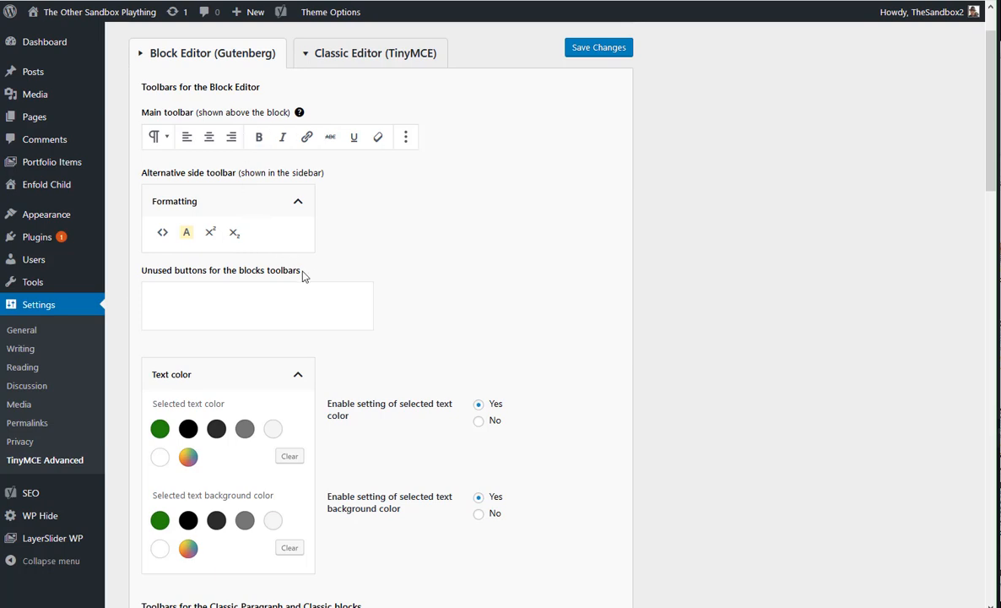
{"action": "scroll", "coordinate": [291, 291], "scroll_direction": "down", "scroll_amount": 1}
{"action": "scroll", "coordinate": [456, 248], "scroll_direction": "up", "scroll_amount": 2}
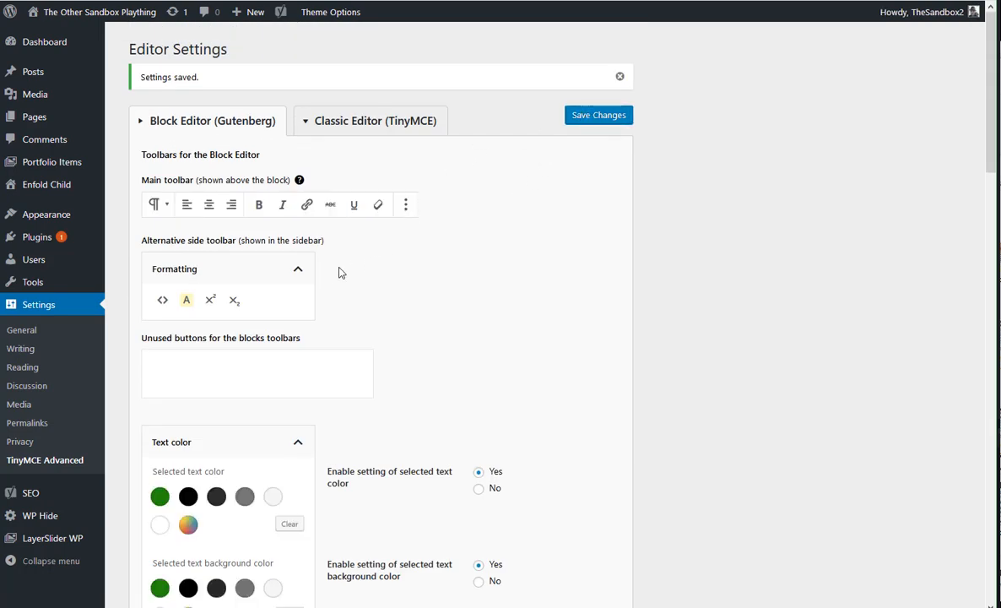
{"action": "scroll", "coordinate": [338, 270], "scroll_direction": "down", "scroll_amount": 3}
{"action": "scroll", "coordinate": [331, 270], "scroll_direction": "down", "scroll_amount": 1}
{"action": "scroll", "coordinate": [342, 268], "scroll_direction": "up", "scroll_amount": 4}
{"action": "scroll", "coordinate": [67, 358], "scroll_direction": "down", "scroll_amount": 2}
{"action": "scroll", "coordinate": [66, 340], "scroll_direction": "up", "scroll_amount": 2}
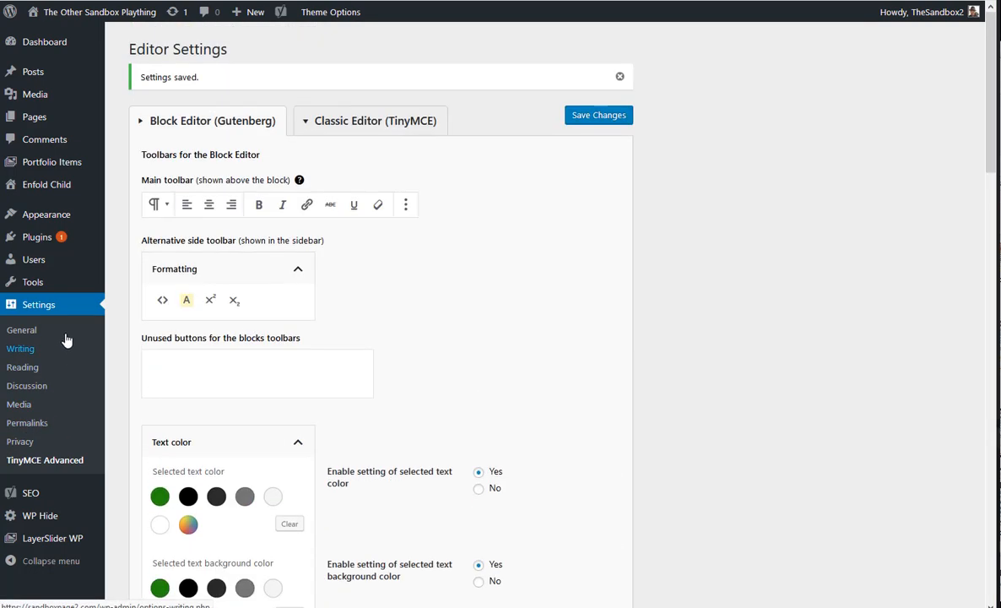
Create a new post with the title "sample"
{"action": "mouse_move", "coordinate": [72, 70]}
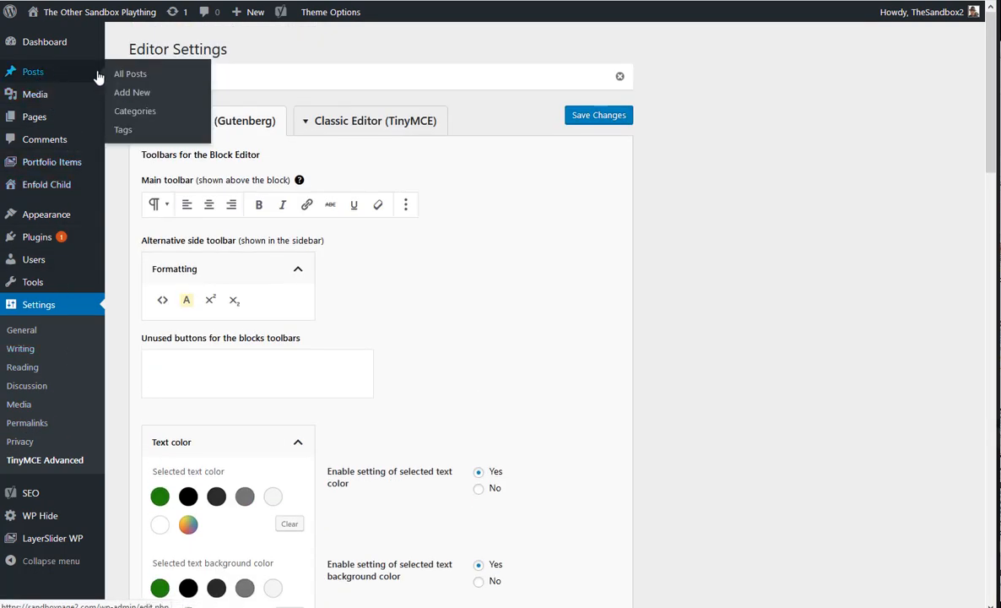
{"action": "left_click", "coordinate": [137, 97]}
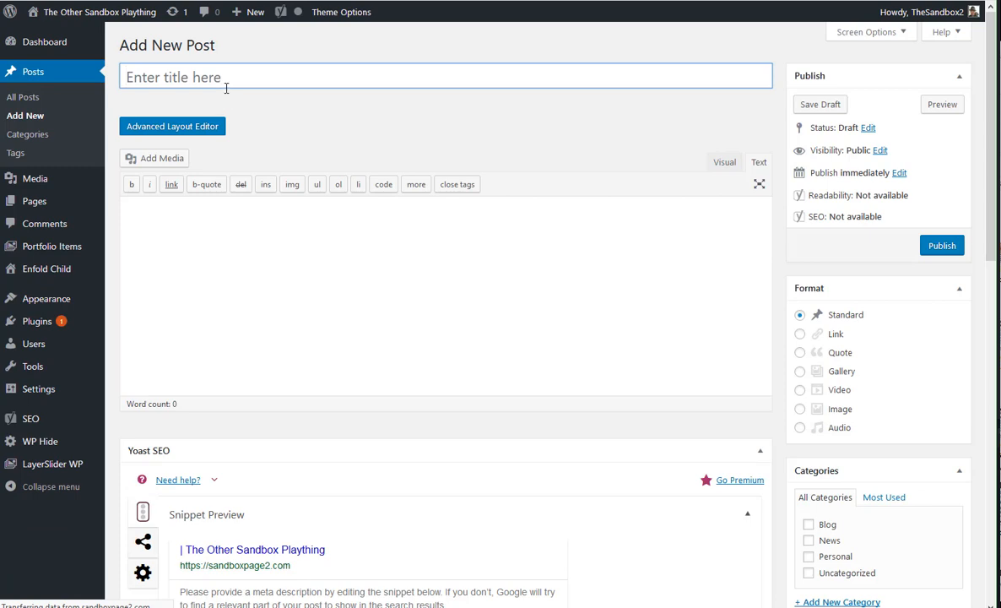
{"action": "type", "text": "sample"}
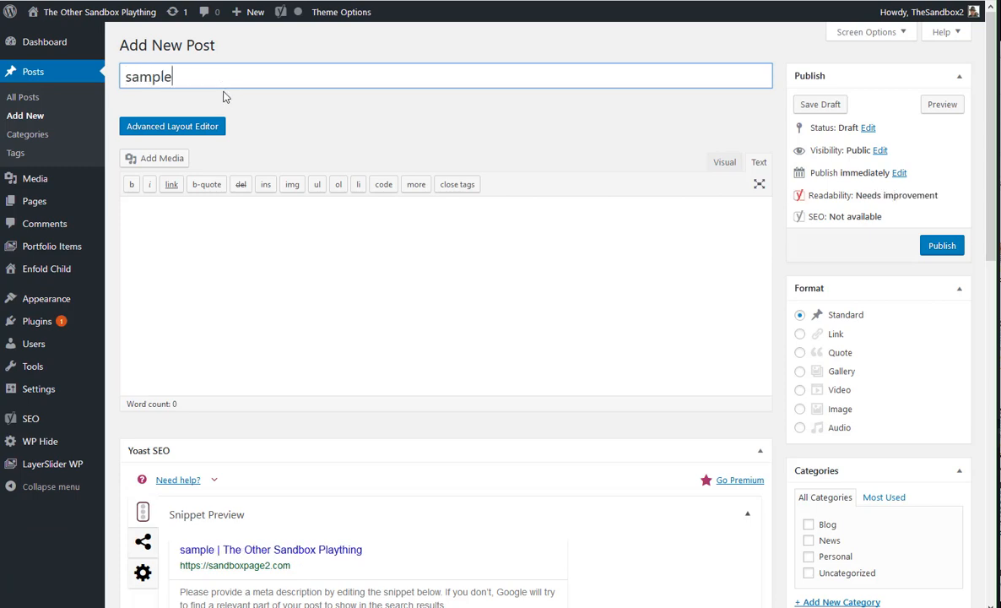
{"action": "type", "text": " title"}
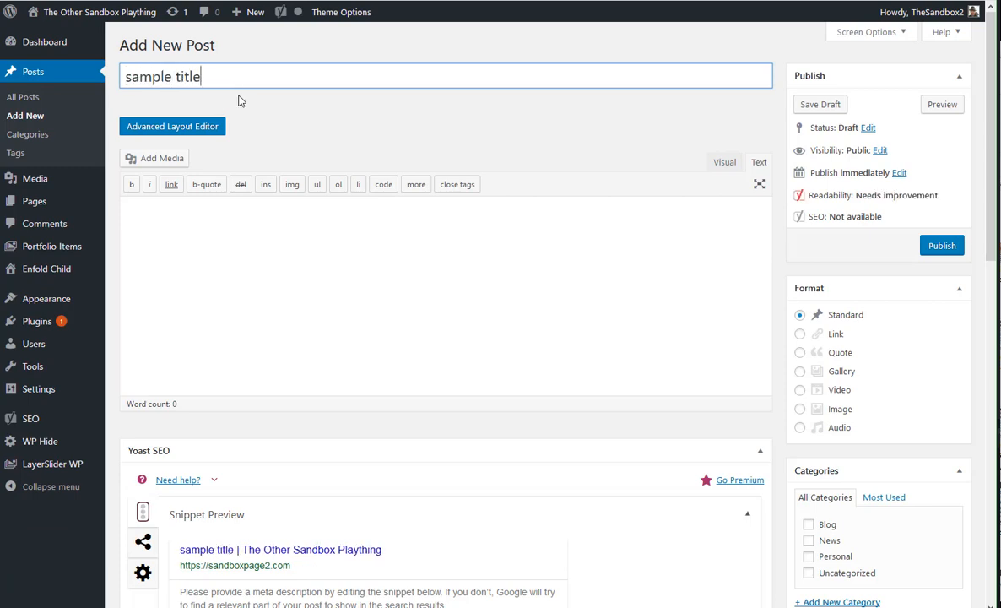
Complete the post title as "sample title" and change the content editor to Visual mode
{"action": "left_click", "coordinate": [217, 247]}
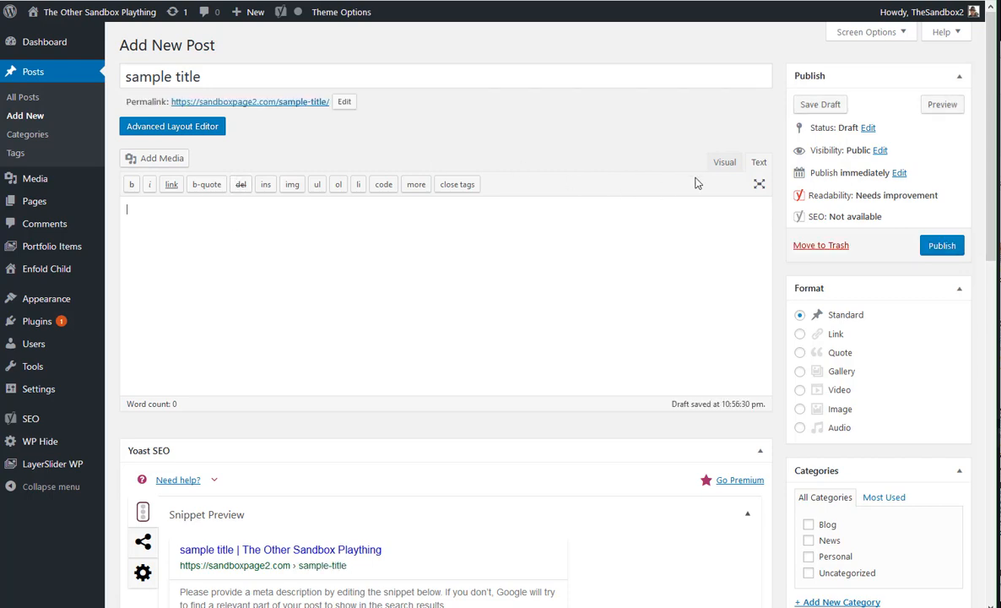
{"action": "left_click", "coordinate": [719, 162]}
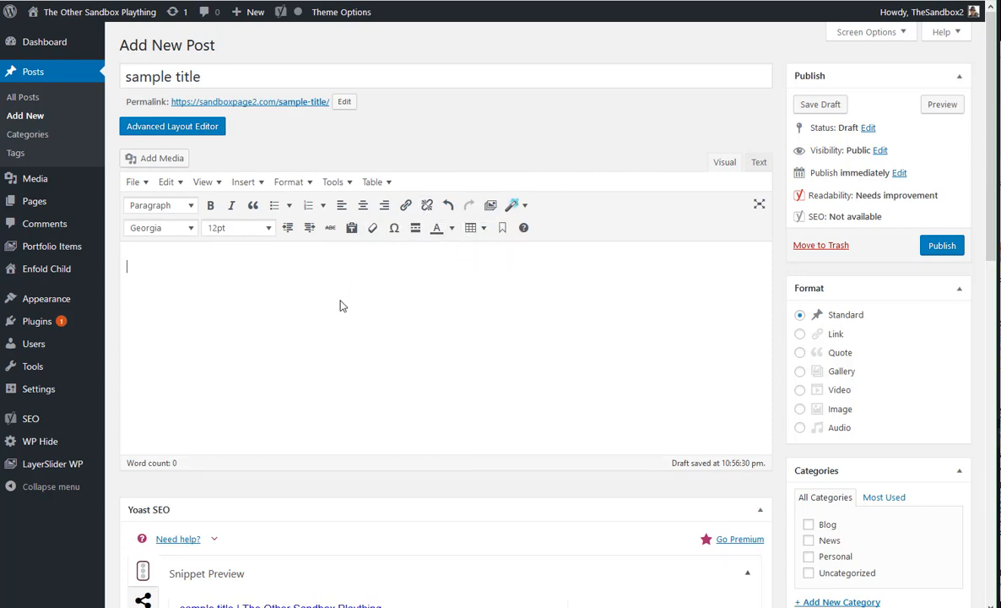
Switch the post to the Block Editor and dismiss the welcome tip
{"action": "scroll", "coordinate": [476, 353], "scroll_direction": "down", "scroll_amount": 3}
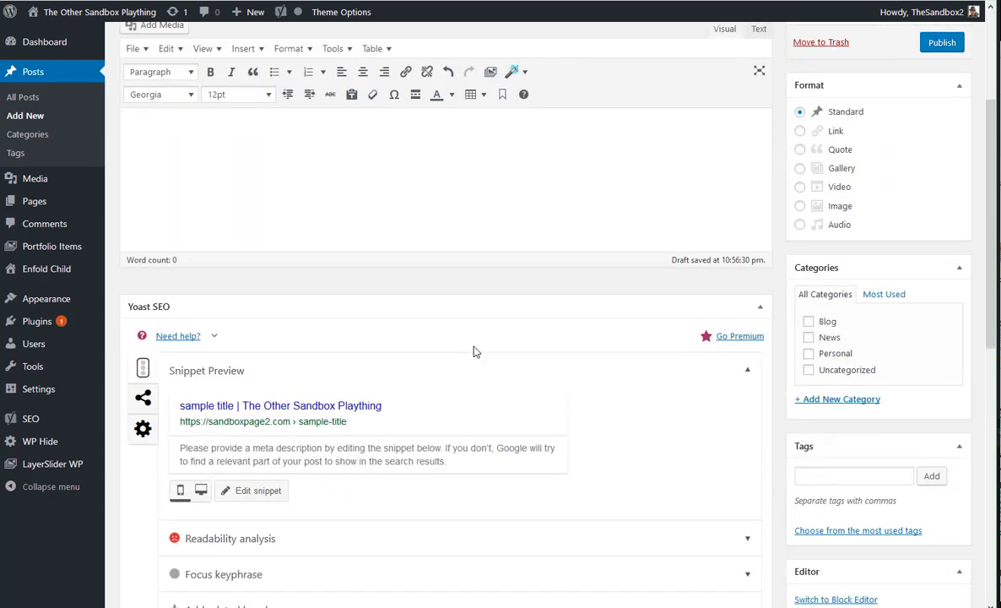
{"action": "scroll", "coordinate": [401, 347], "scroll_direction": "down", "scroll_amount": 4}
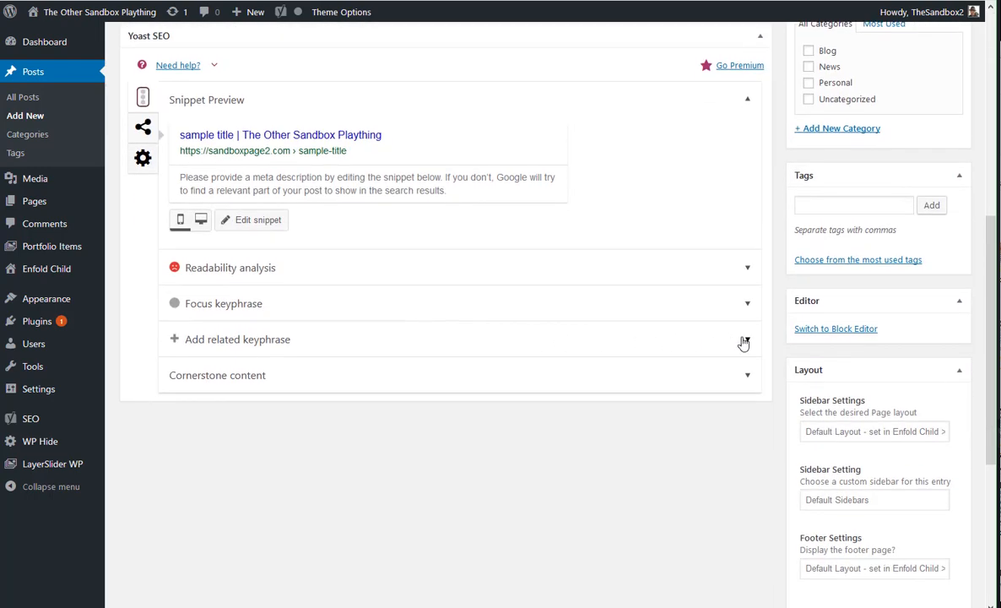
{"action": "left_click", "coordinate": [830, 333]}
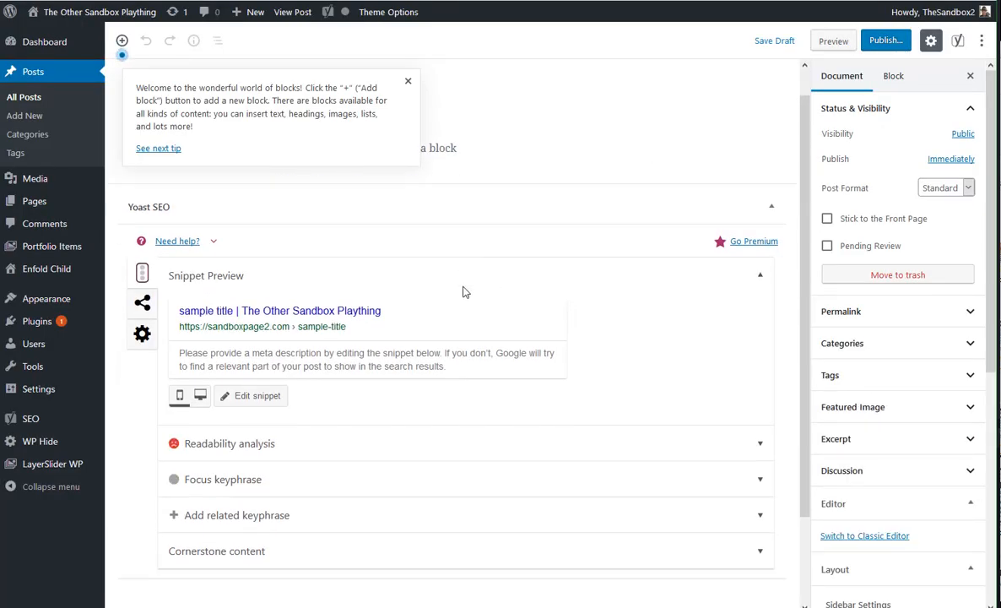
{"action": "left_click", "coordinate": [407, 81]}
{"action": "left_click", "coordinate": [448, 125]}
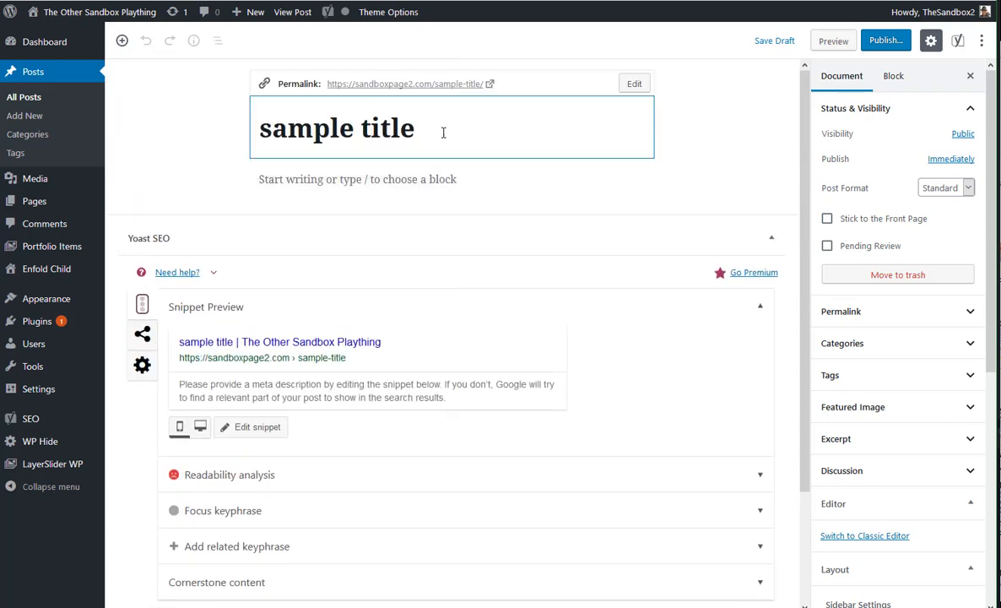
Fill the Classic Paragraph block below the title with the text "classic paragraph"
{"action": "left_click", "coordinate": [376, 182]}
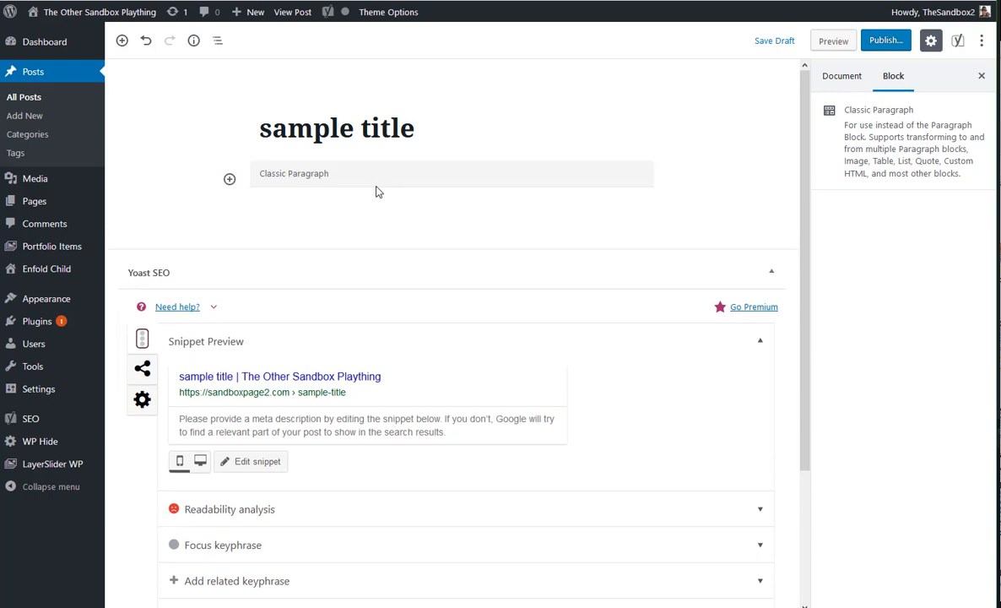
{"action": "left_click", "coordinate": [295, 180]}
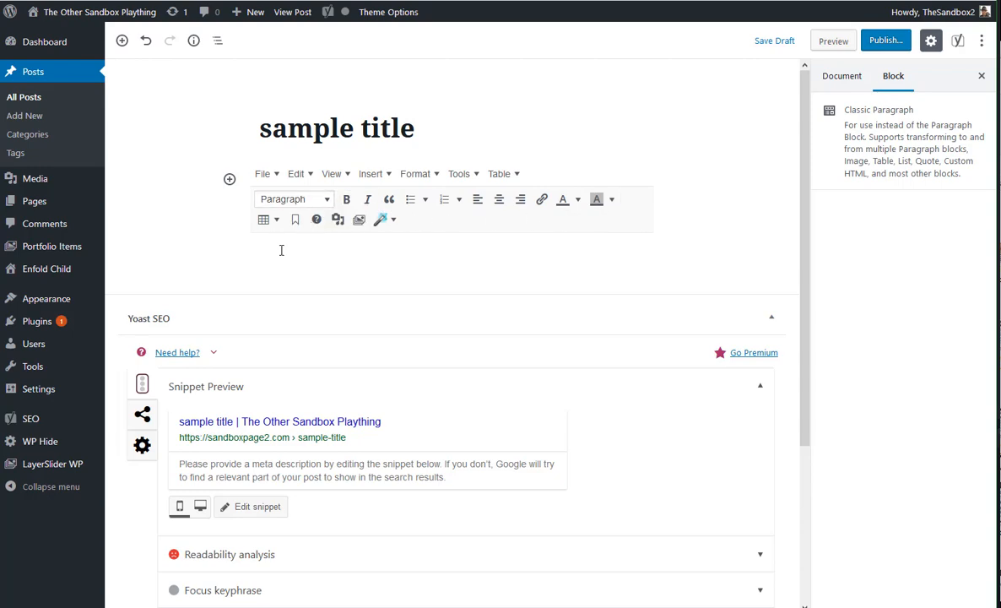
{"action": "type", "text": "cvbb"}
{"action": "key", "text": "BackSpace"}
{"action": "key", "text": "BackSpace"}
{"action": "key", "text": "BackSpace"}
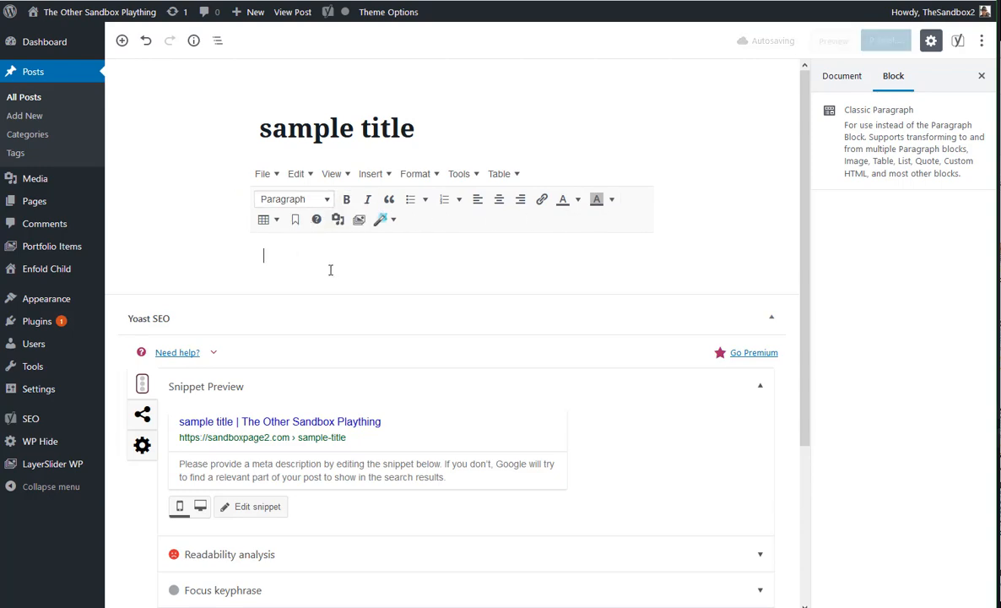
{"action": "type", "text": "lassic paragraph"}
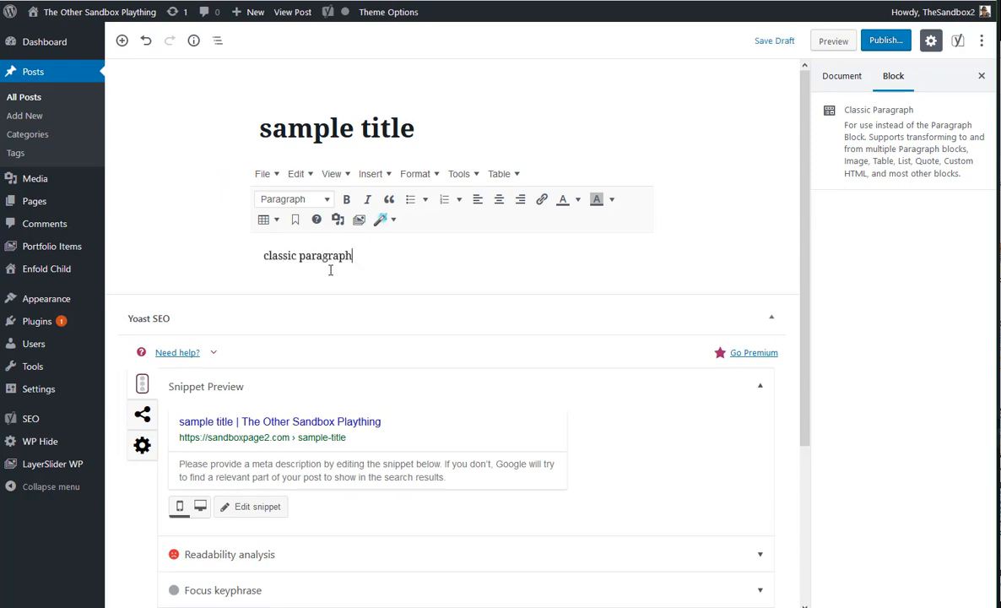
{"action": "left_click", "coordinate": [338, 283]}
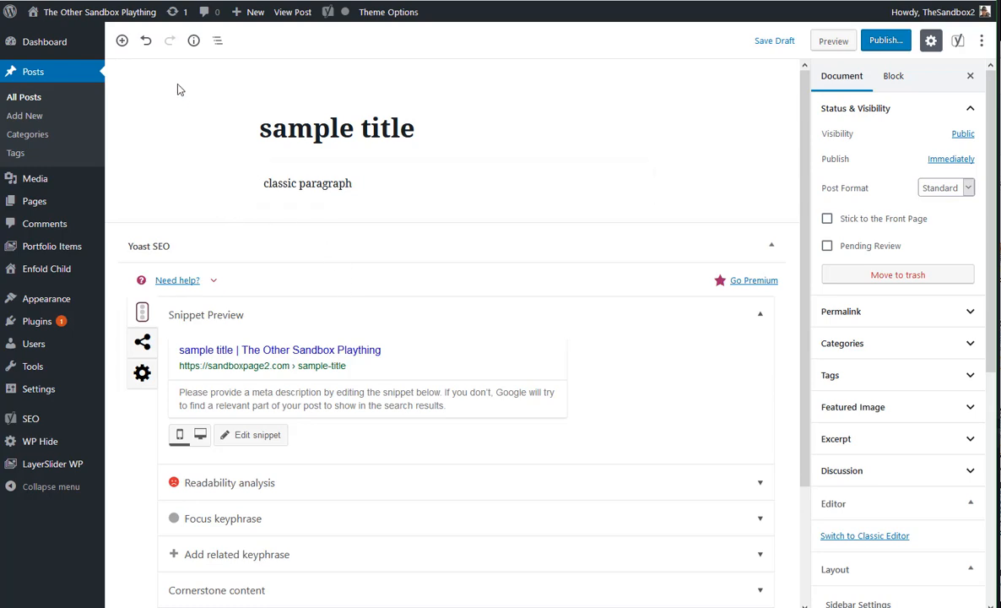
Insert a regular Paragraph block under the classic one, containing "gutenberg paragraph.", and start an empty block after it
{"action": "left_click", "coordinate": [122, 41]}
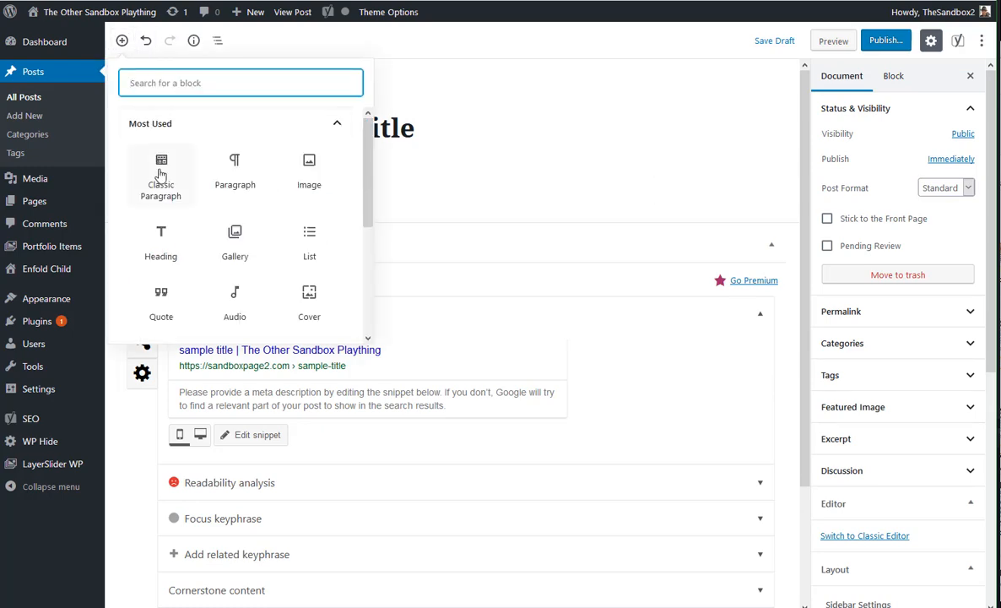
{"action": "left_click", "coordinate": [234, 169]}
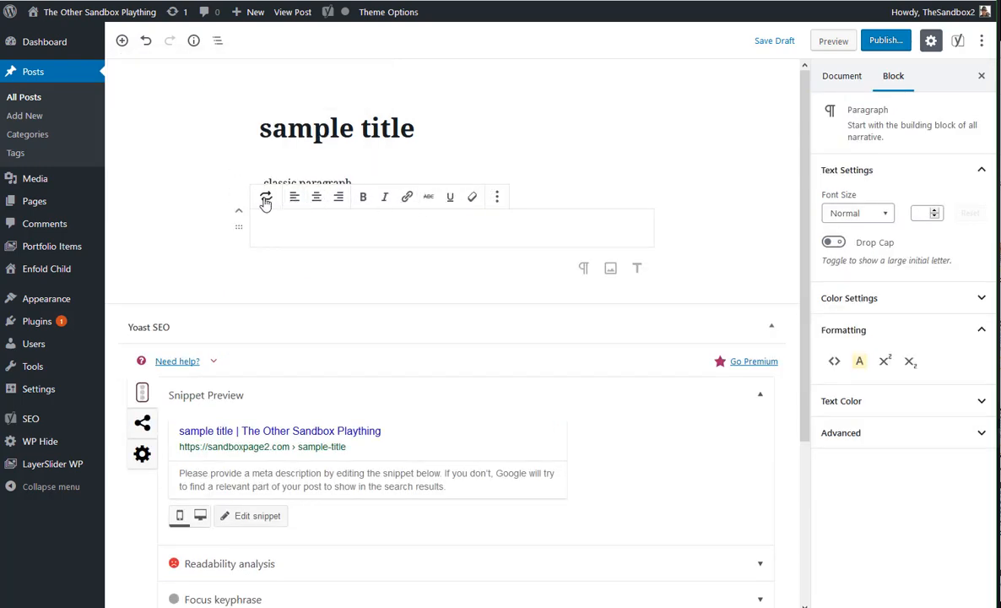
{"action": "left_click", "coordinate": [497, 197]}
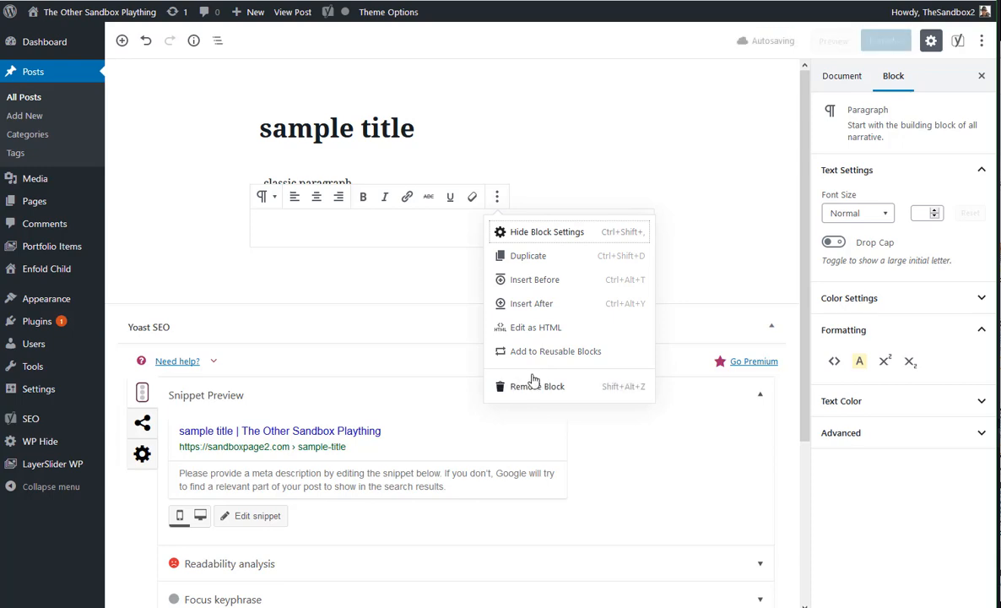
{"action": "left_click", "coordinate": [355, 231]}
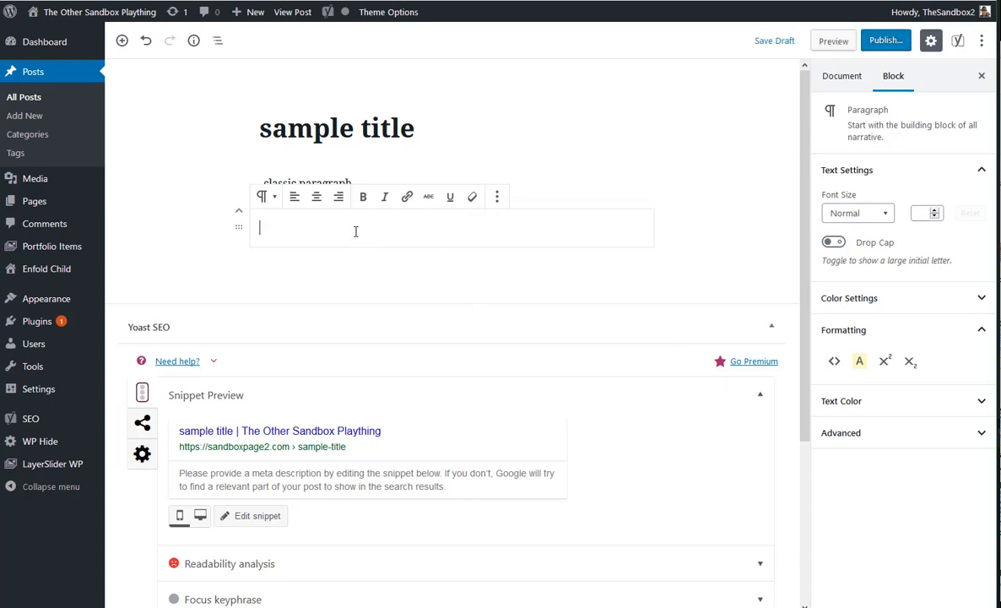
{"action": "type", "text": "gutenber"}
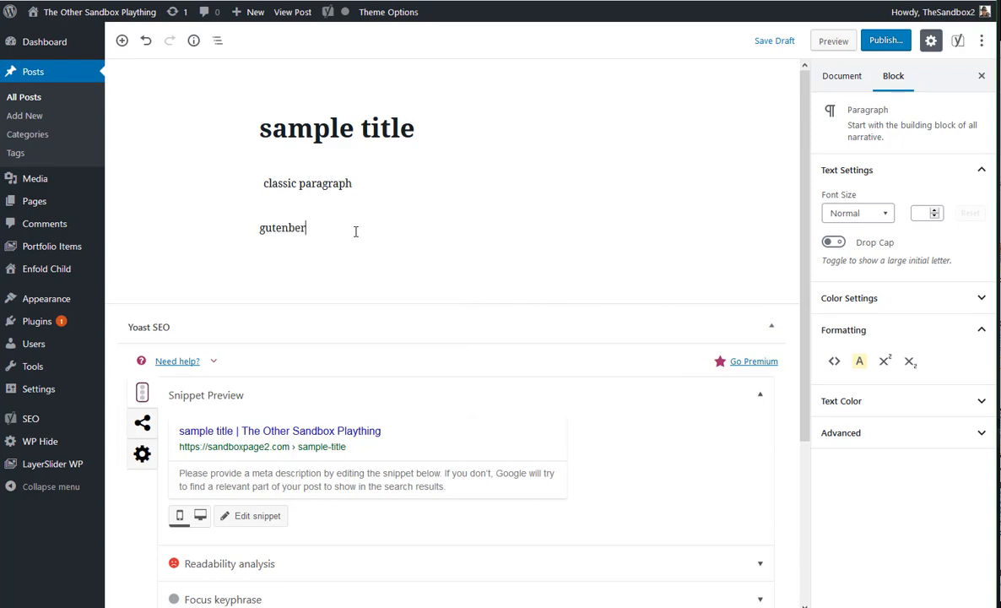
{"action": "type", "text": "g paragraph."}
{"action": "key", "text": "Return"}
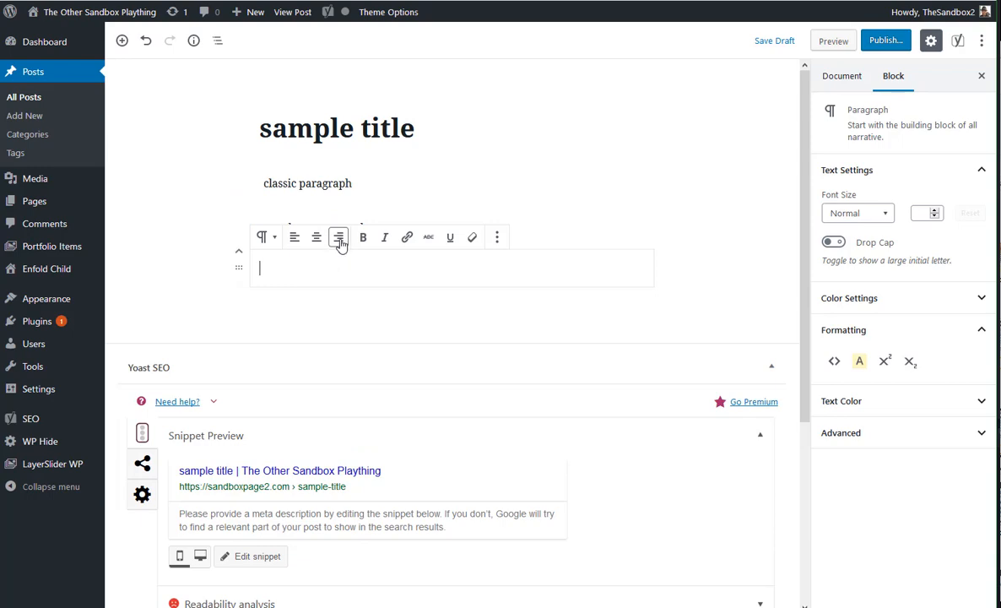
{"action": "scroll", "coordinate": [248, 215], "scroll_direction": "down", "scroll_amount": 2}
{"action": "left_click", "coordinate": [196, 166]}
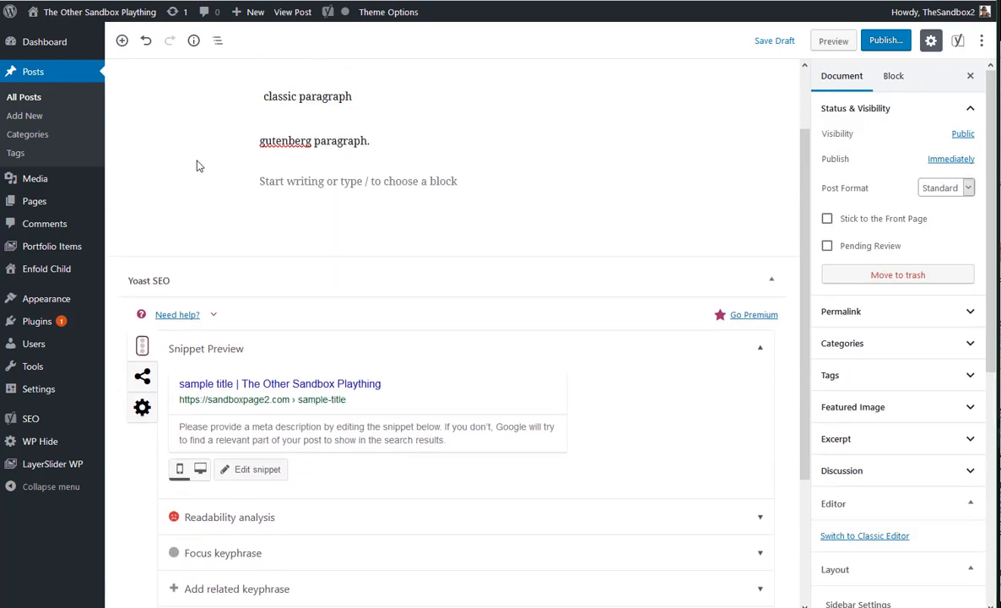
{"action": "scroll", "coordinate": [189, 193], "scroll_direction": "up", "scroll_amount": 2}
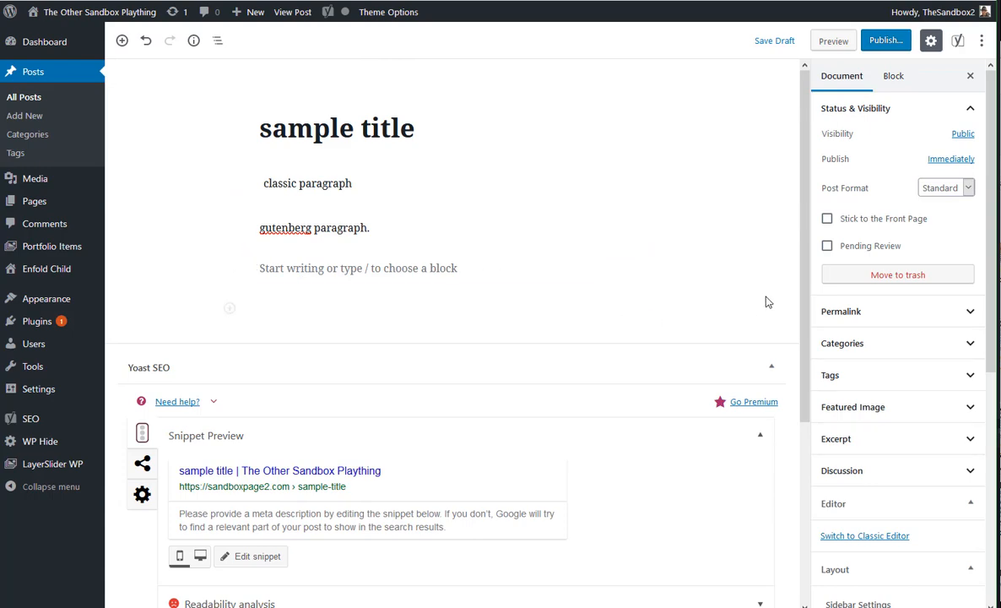
Append "xcvx" to the gutenberg paragraph, followed by "cxvcxv" formatted as subscript
{"action": "left_click", "coordinate": [359, 225]}
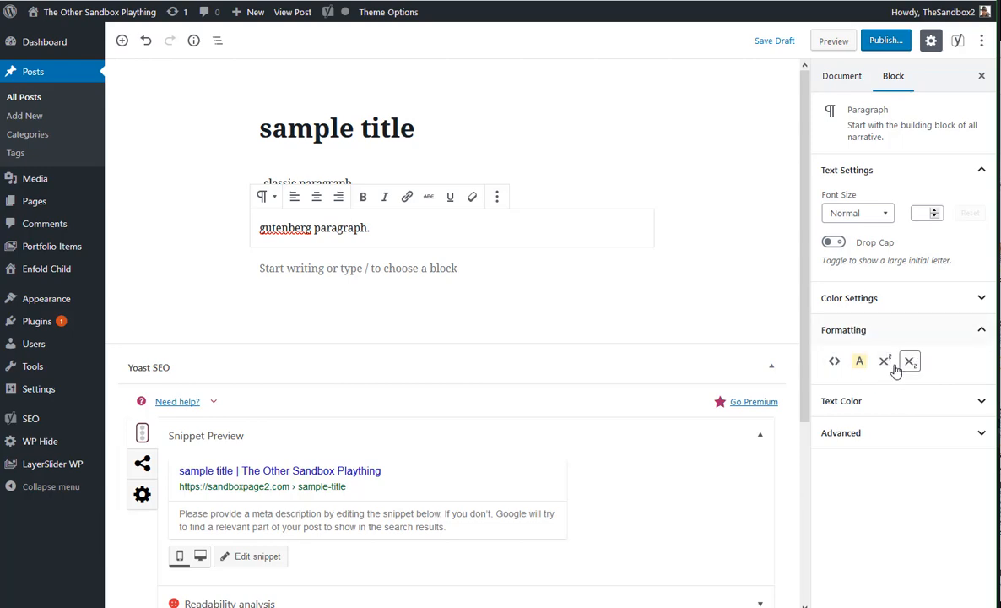
{"action": "left_click", "coordinate": [906, 362]}
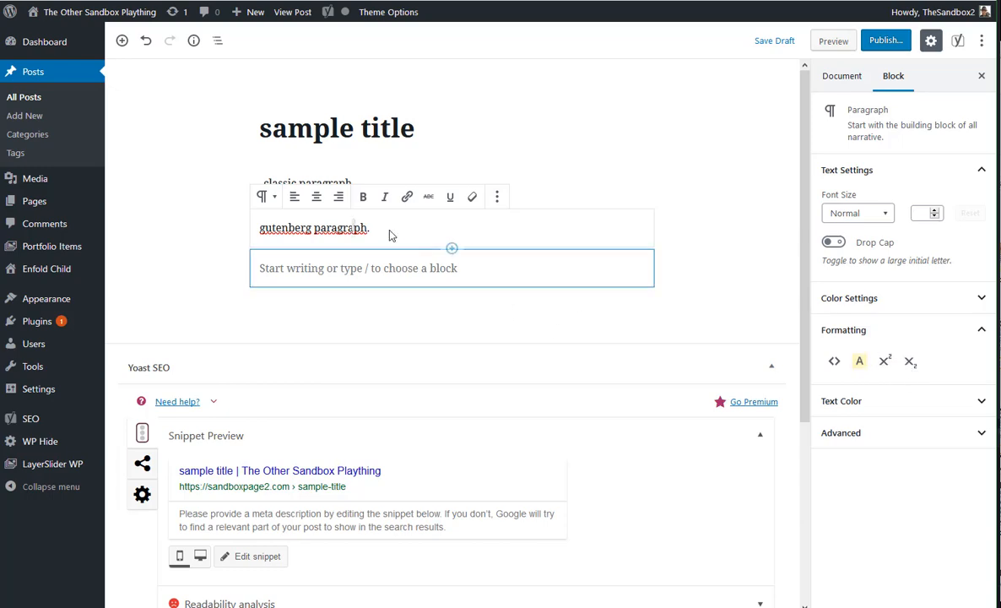
{"action": "left_click", "coordinate": [378, 227]}
{"action": "type", "text": "xcvx"}
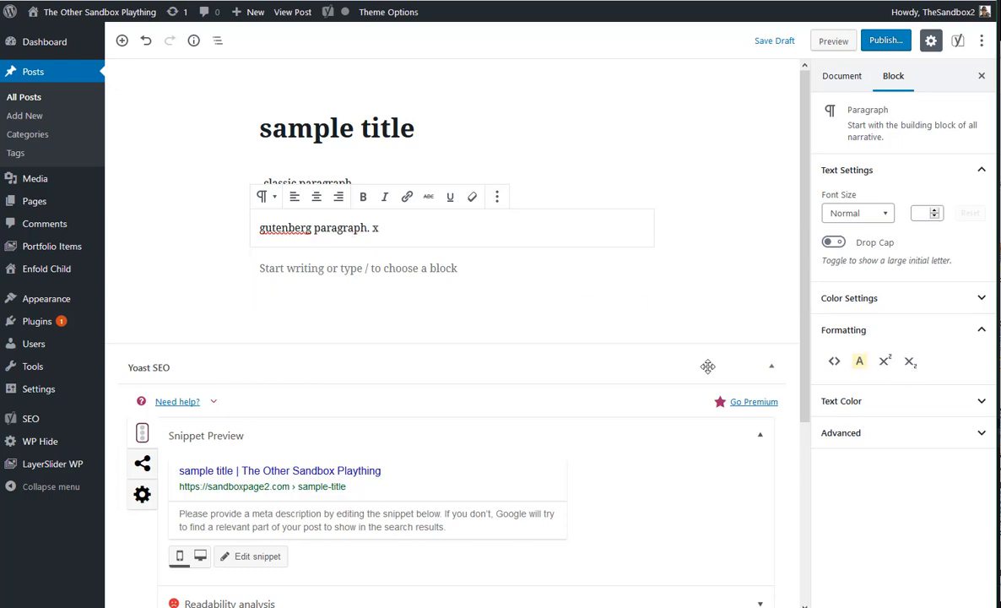
{"action": "left_click", "coordinate": [911, 363]}
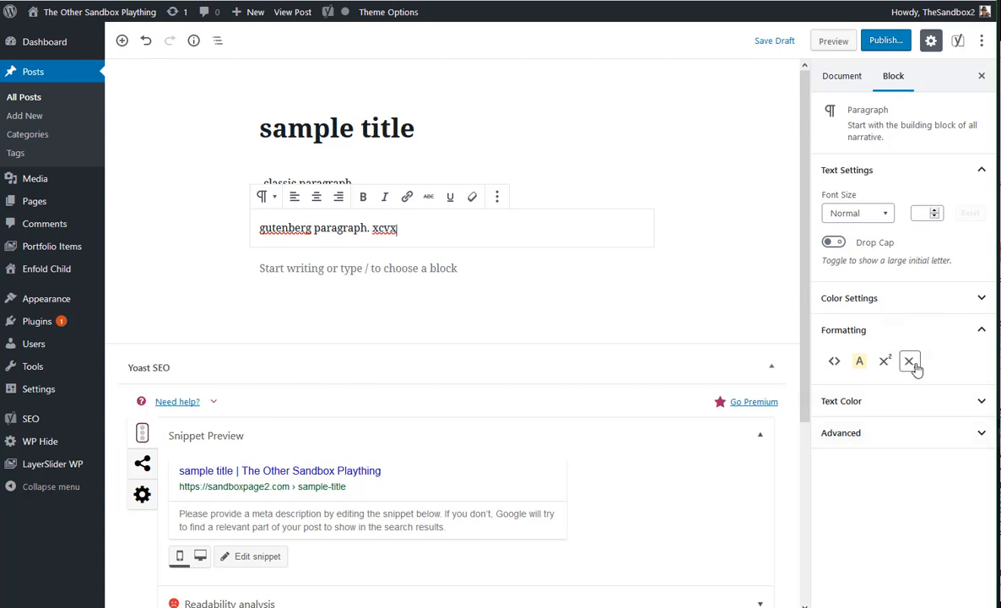
{"action": "type", "text": "cxvcxv"}
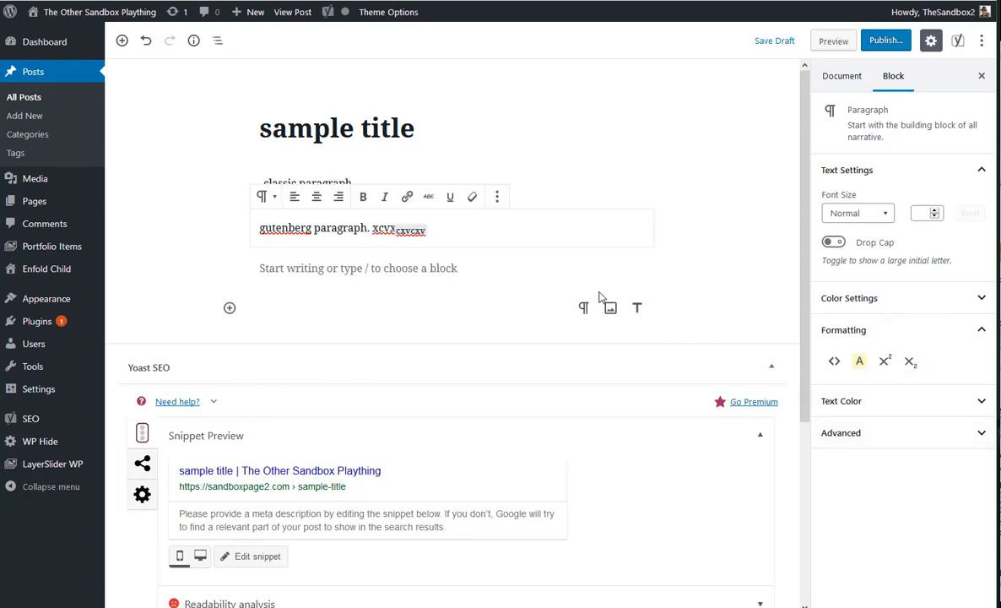
{"action": "left_click", "coordinate": [711, 255]}
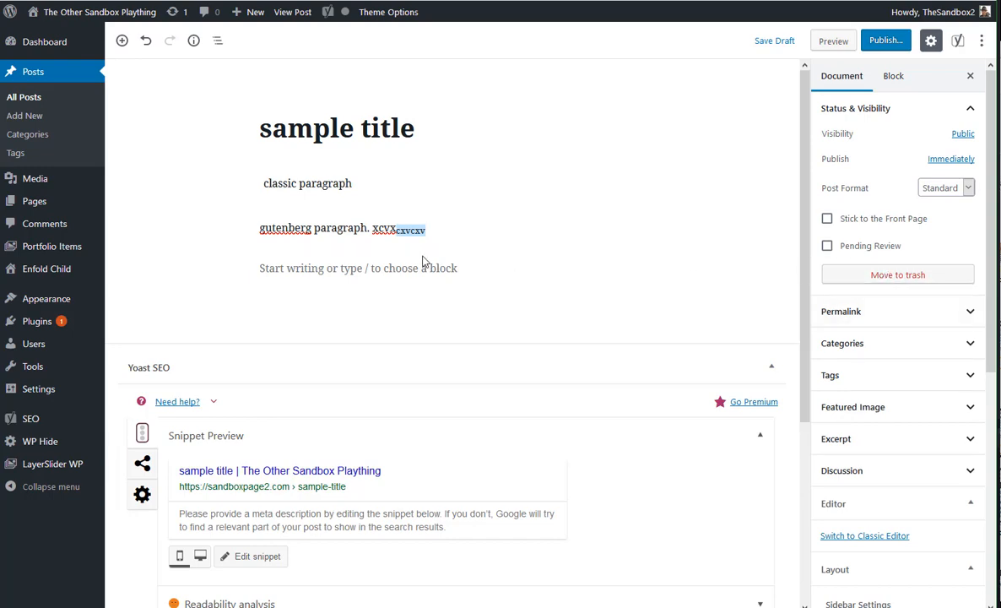
Give the gutenberg paragraph block a light blue background and red text
{"action": "left_click", "coordinate": [361, 211]}
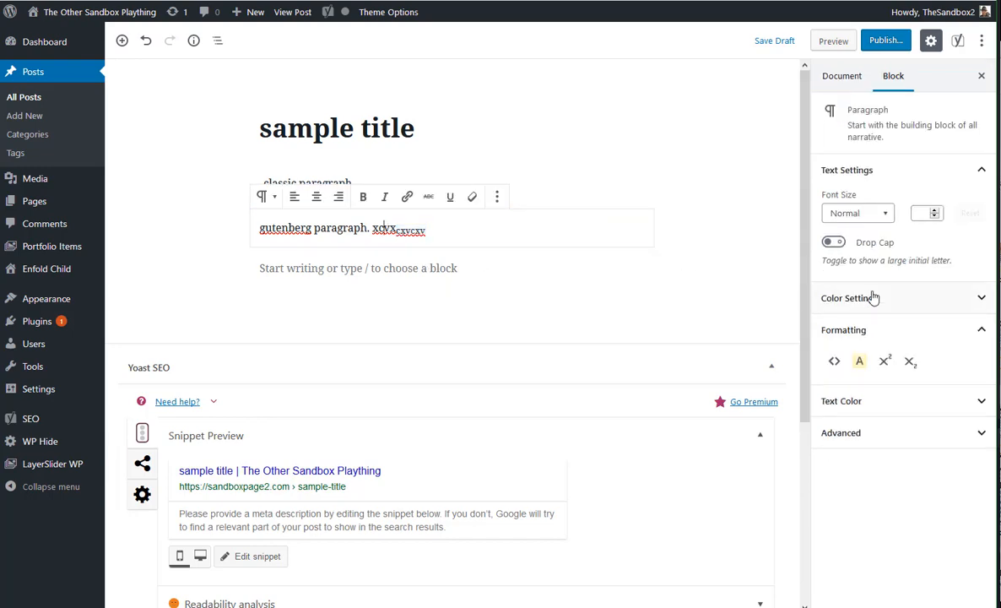
{"action": "left_click", "coordinate": [912, 302]}
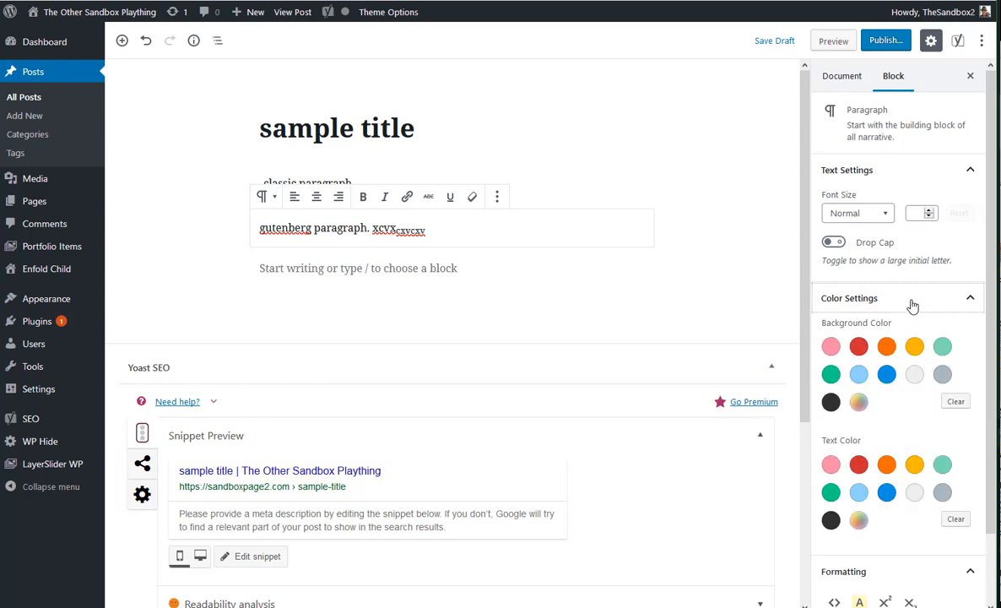
{"action": "left_click", "coordinate": [858, 375]}
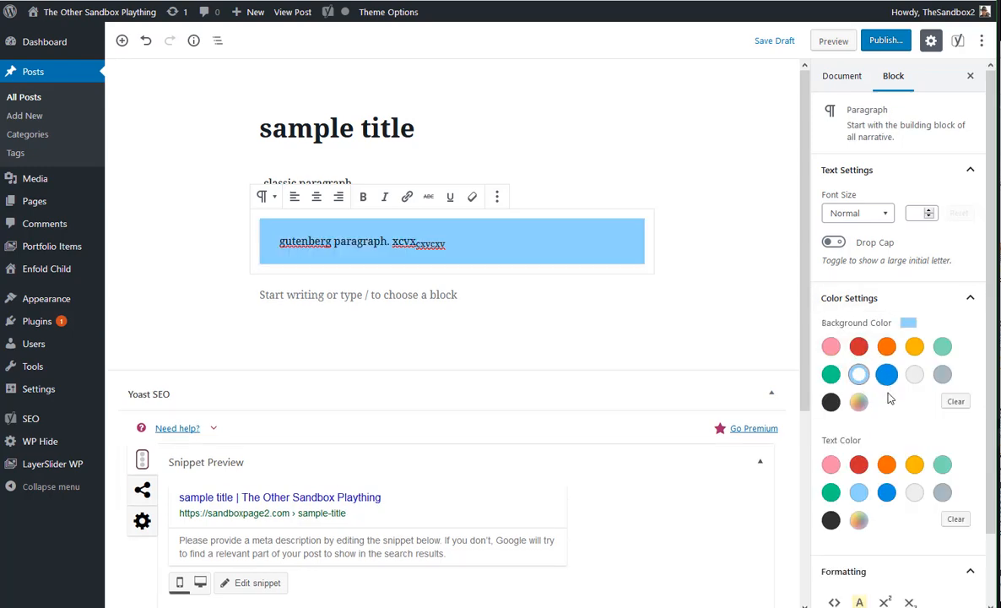
{"action": "left_click", "coordinate": [858, 464]}
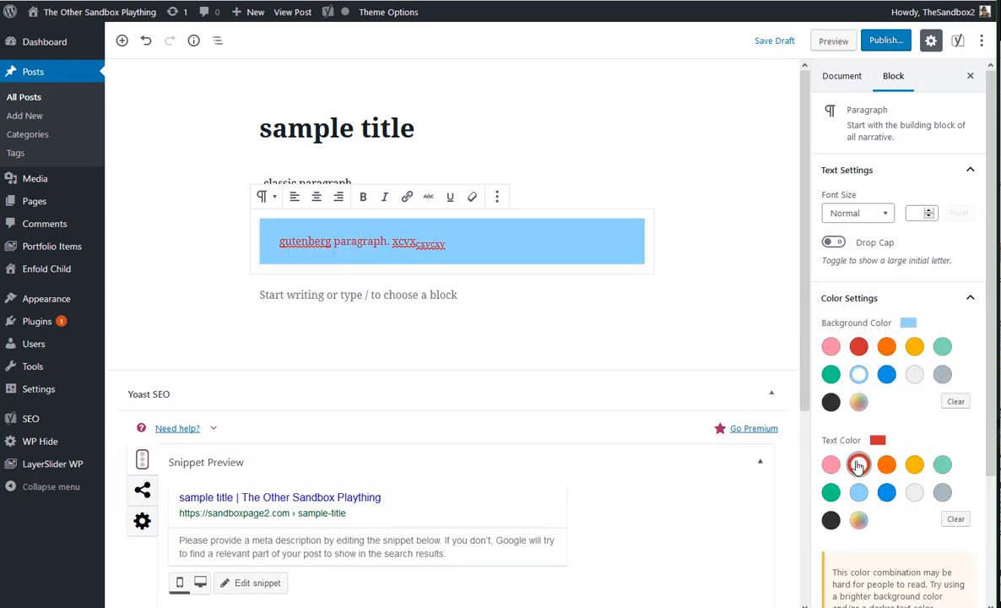
{"action": "scroll", "coordinate": [878, 420], "scroll_direction": "down", "scroll_amount": 3}
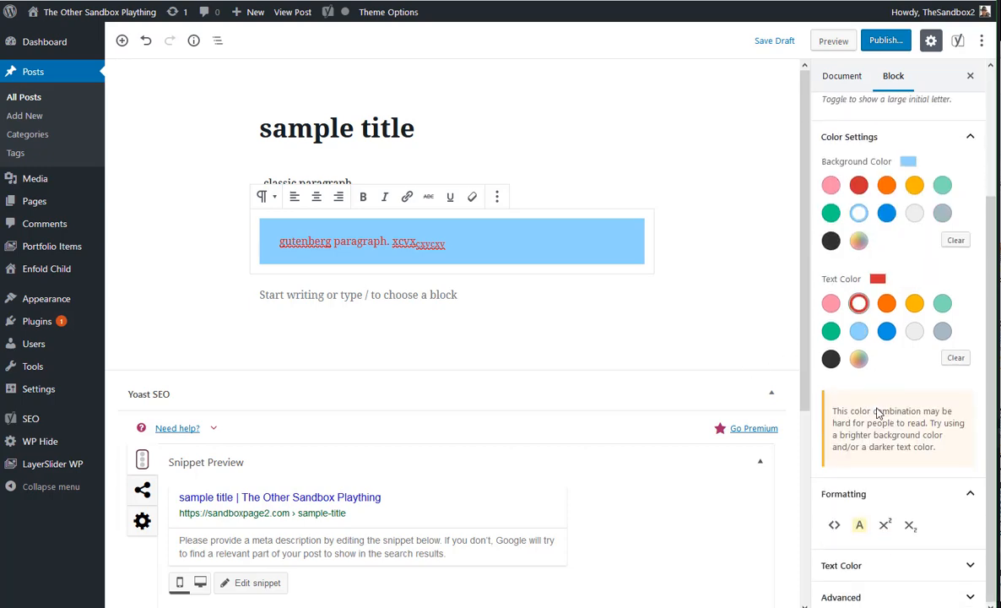
{"action": "left_click", "coordinate": [890, 596]}
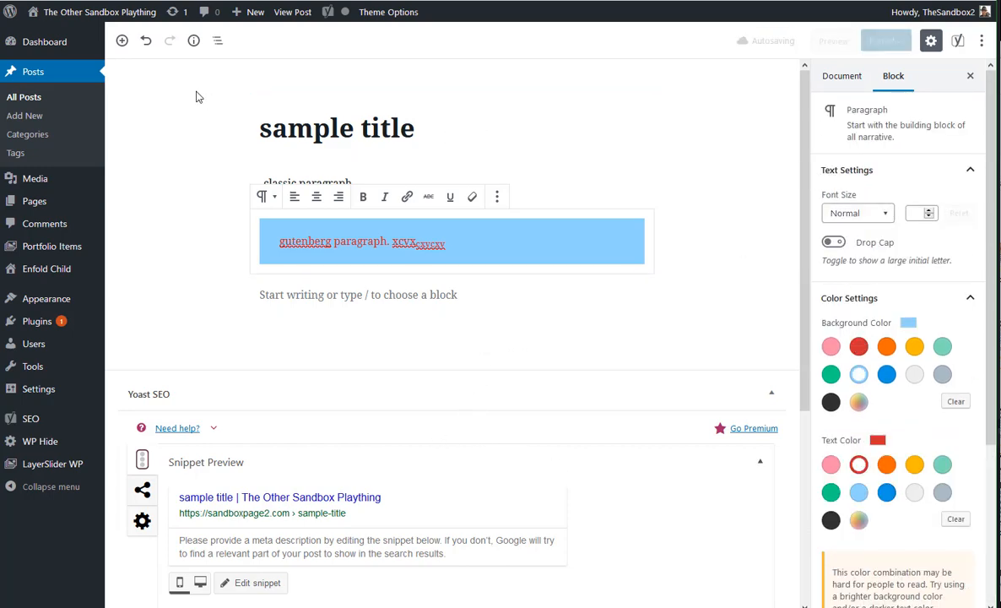
{"action": "left_click", "coordinate": [156, 93]}
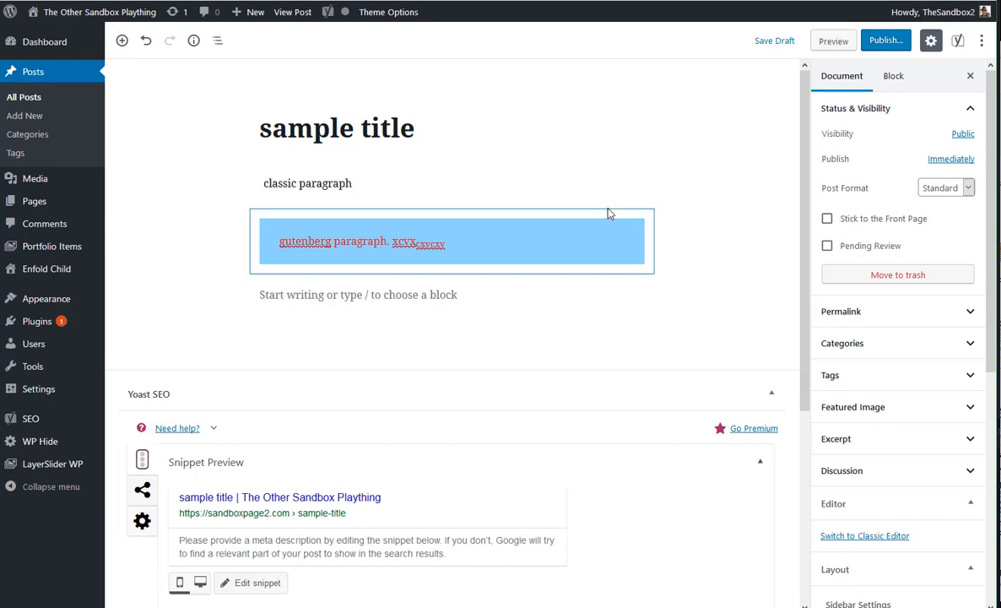
Show the block types that the "classic paragraph" block can be transformed to
{"action": "left_click", "coordinate": [392, 184]}
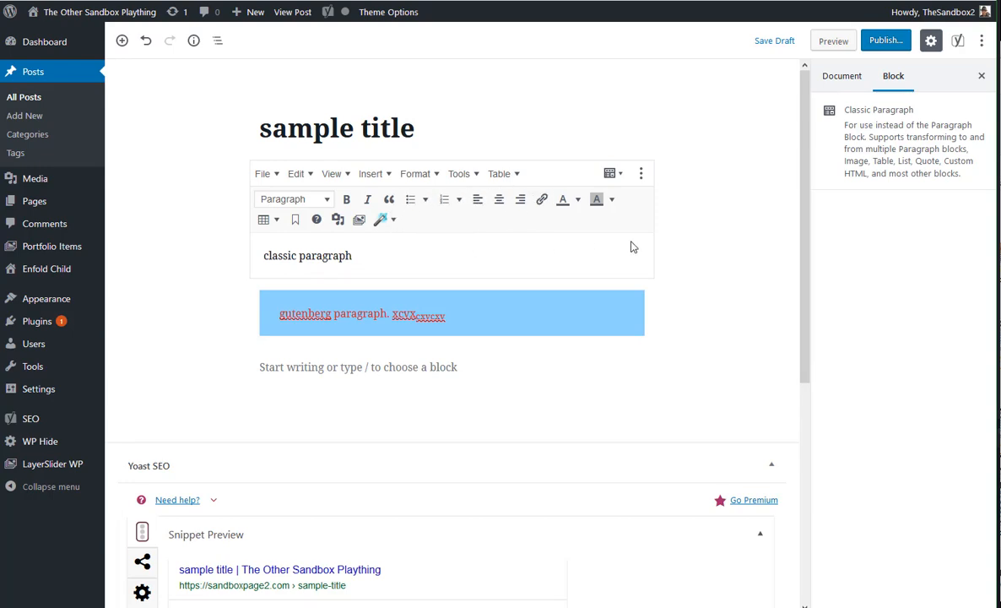
{"action": "left_click", "coordinate": [613, 175]}
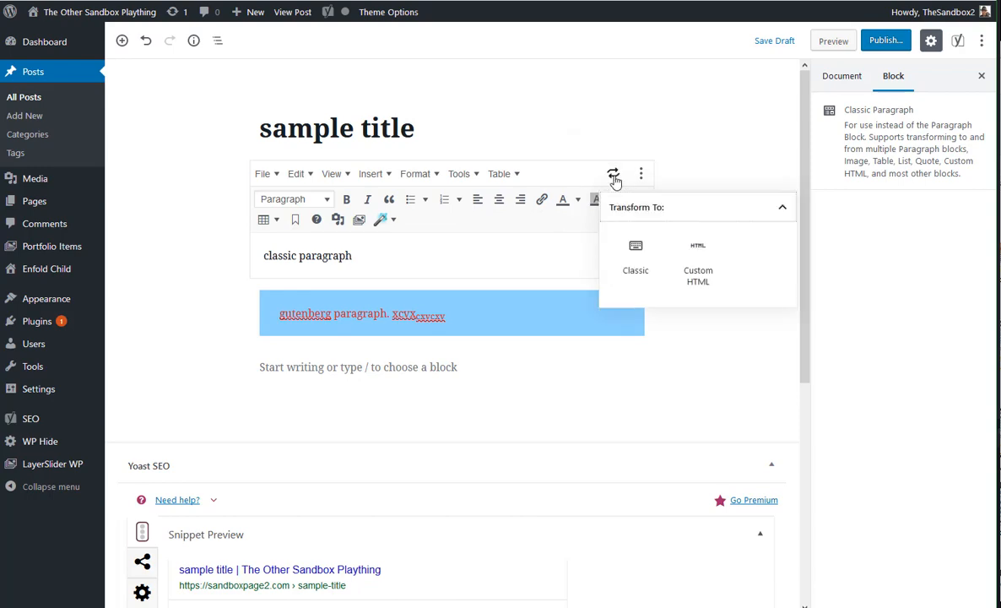